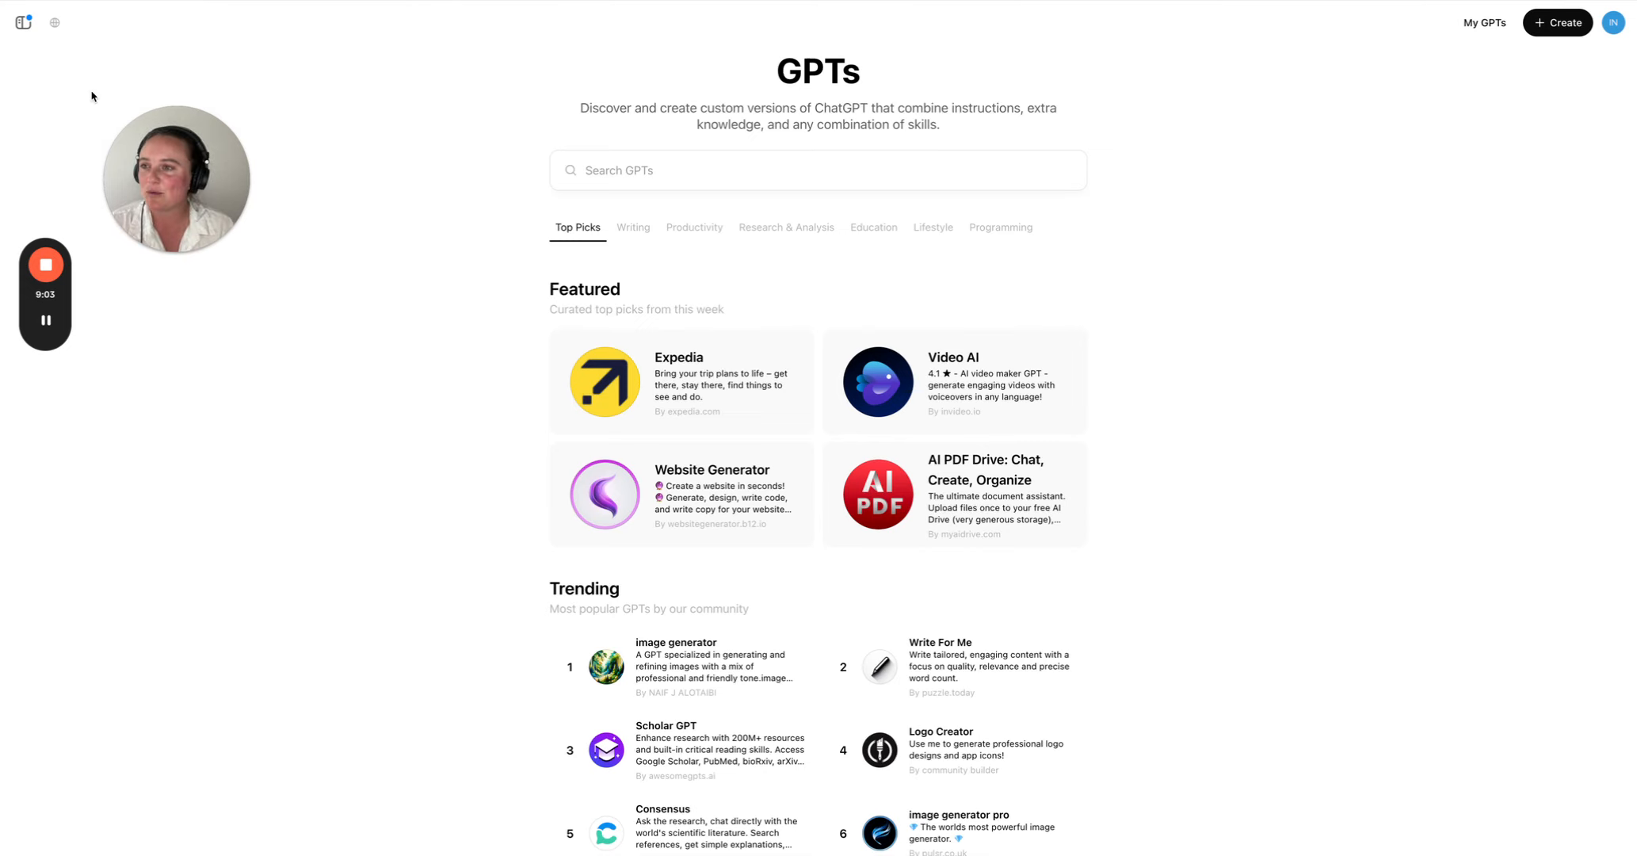
pyautogui.click(23, 22)
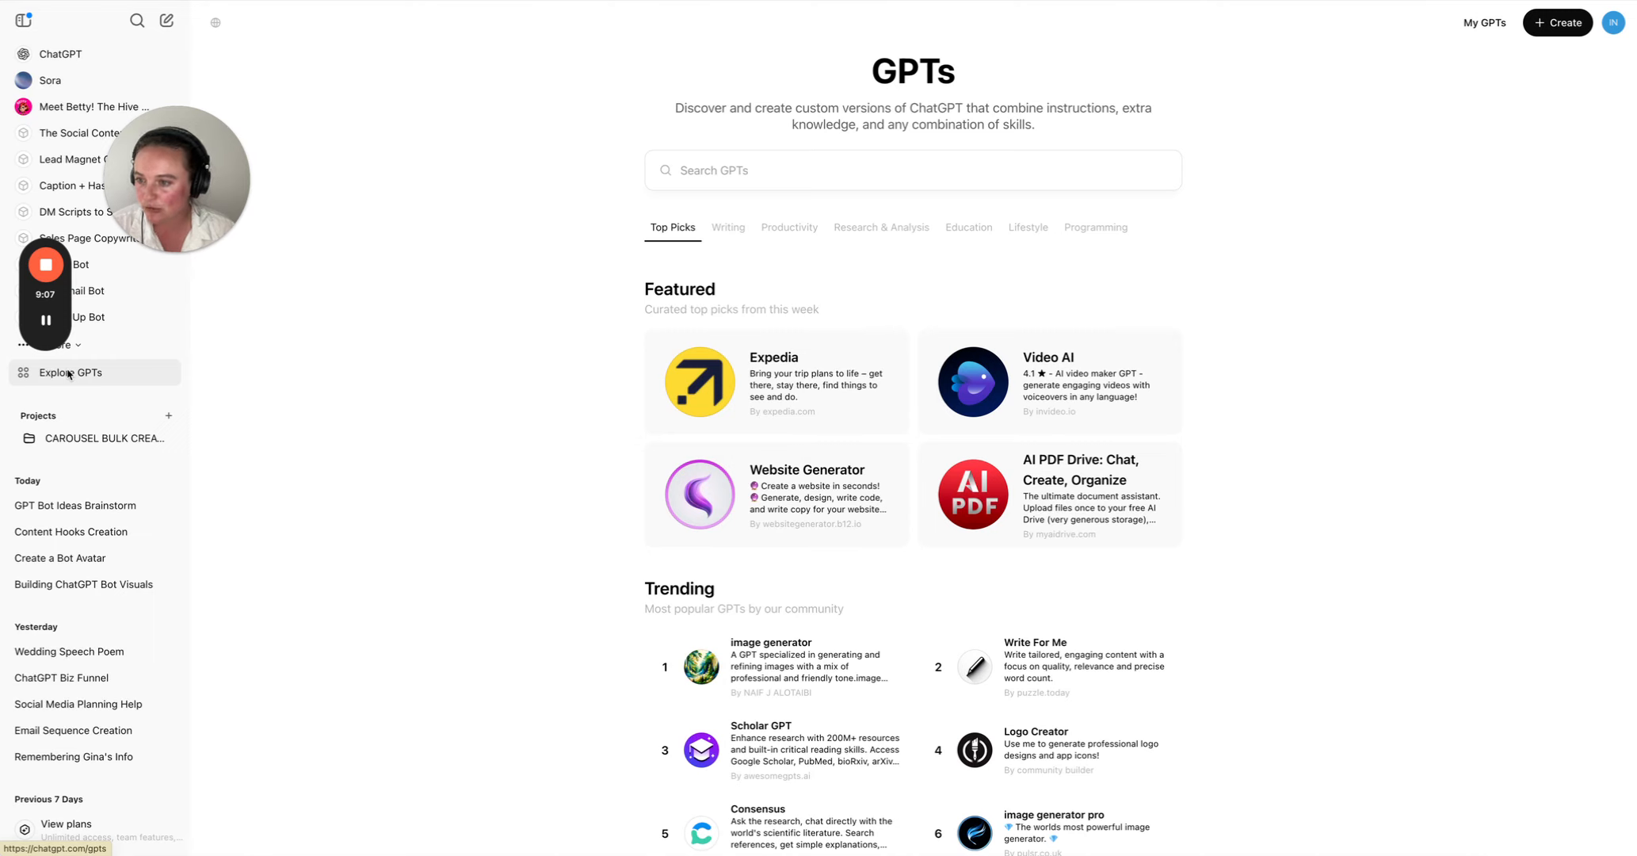
pyautogui.click(24, 22)
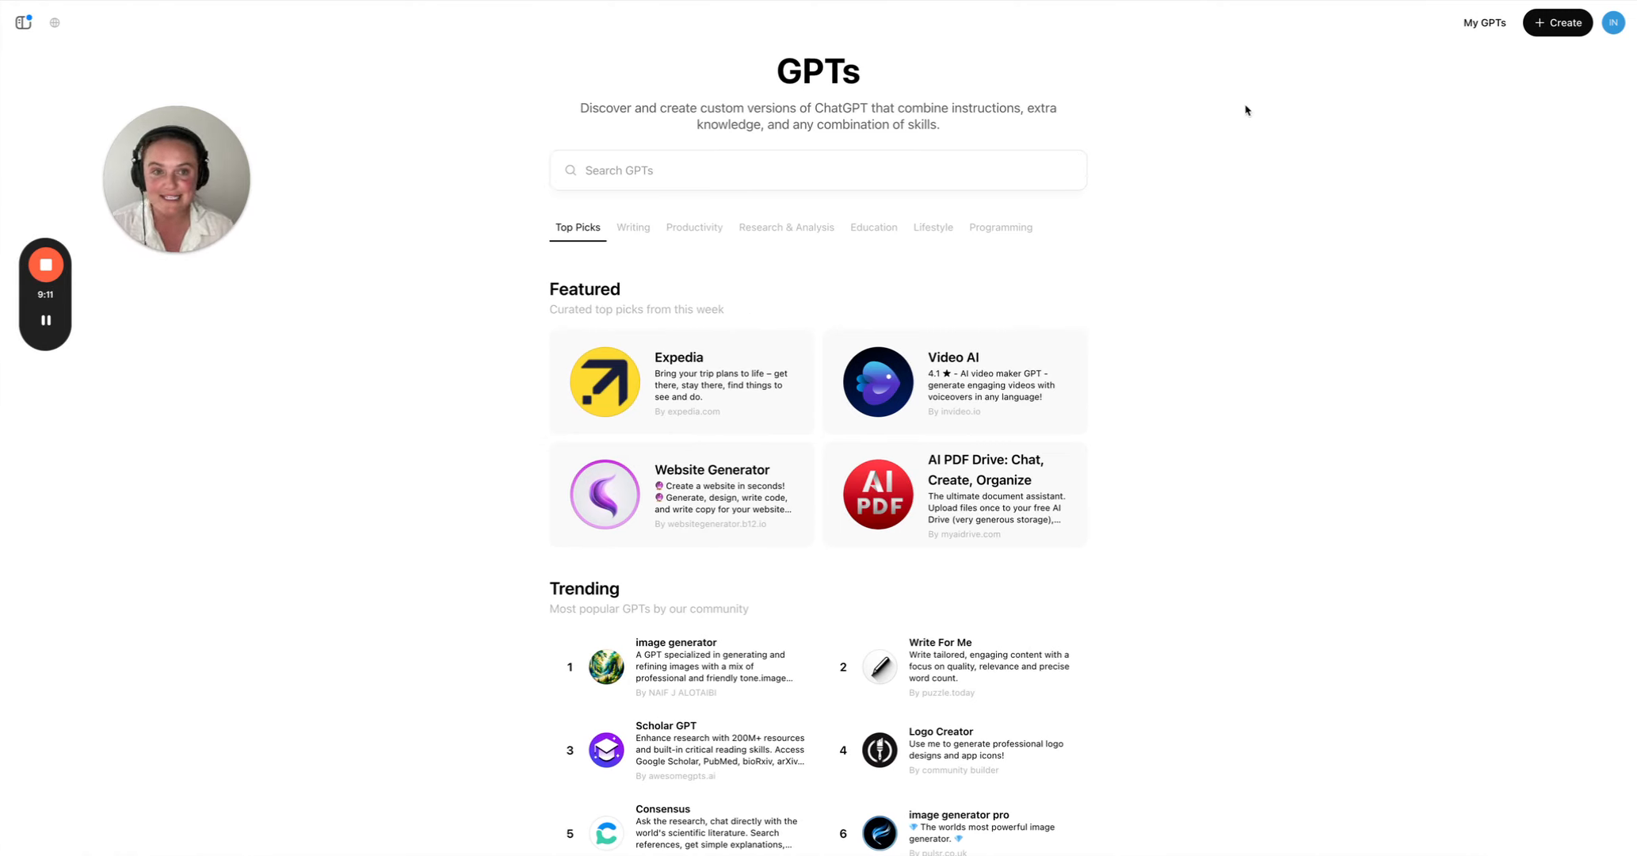
# - Start a new custom GPT and name it "Jodies Bot"
pyautogui.click(1564, 31)
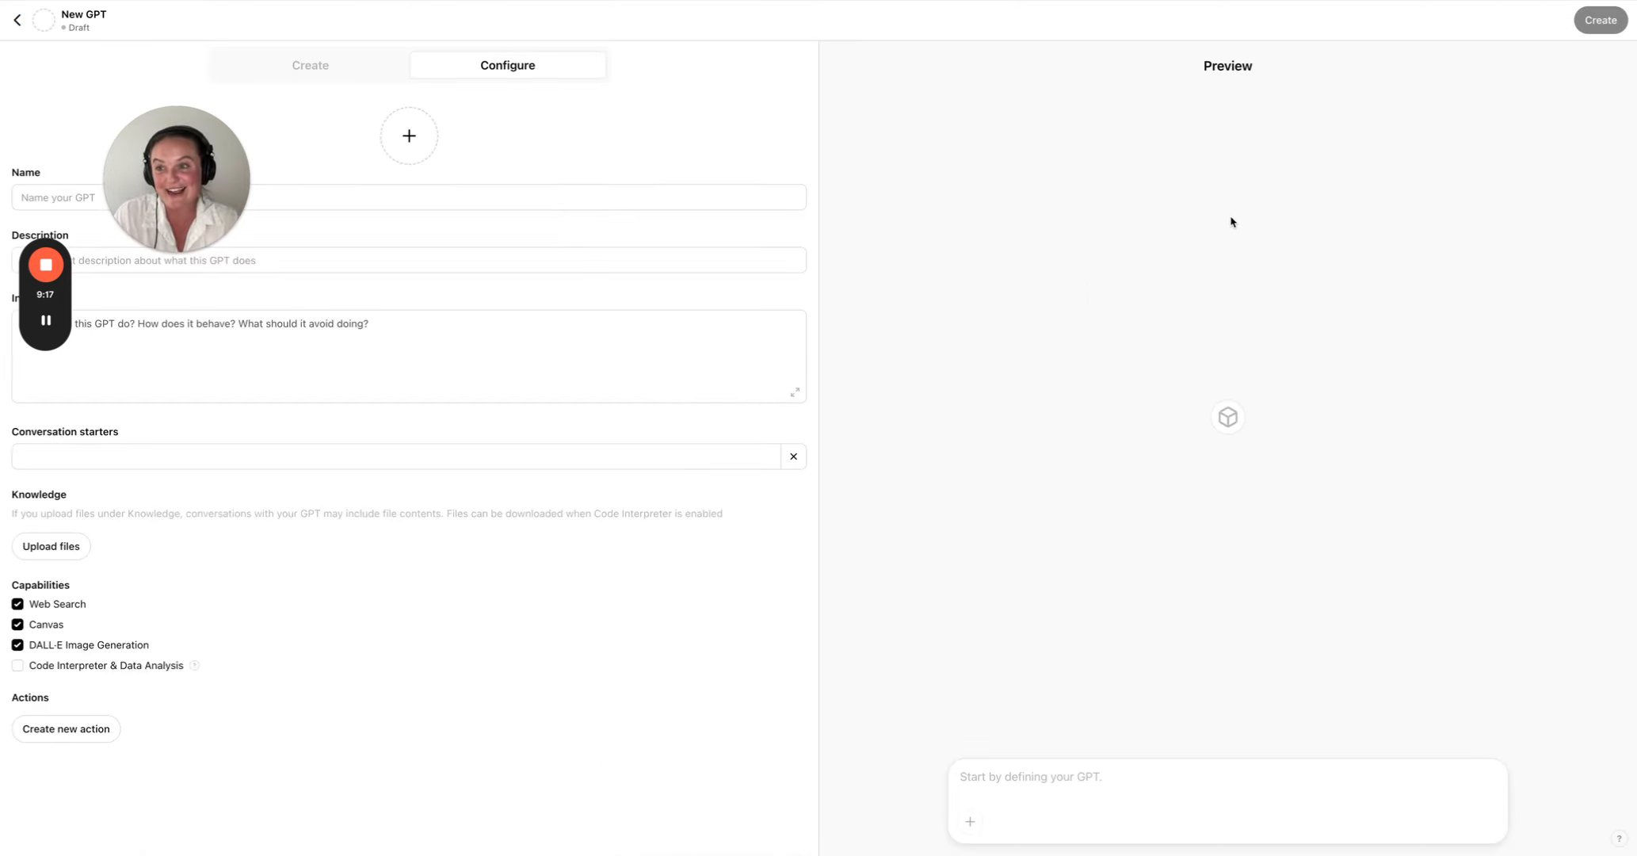
pyautogui.click(545, 195)
pyautogui.write('J')
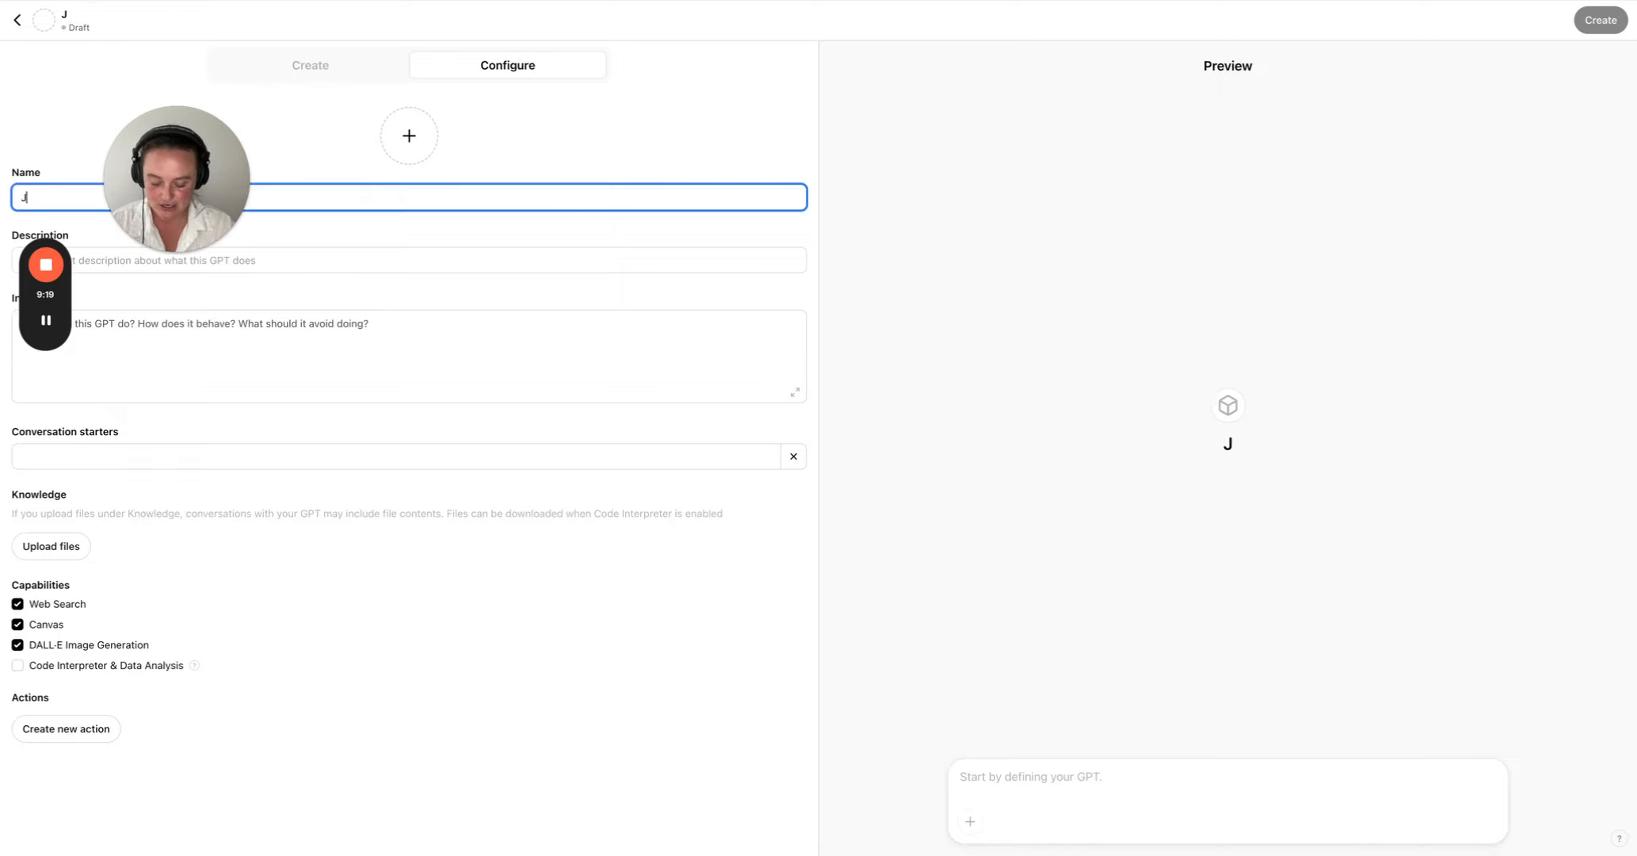
pyautogui.write('odie Bot')
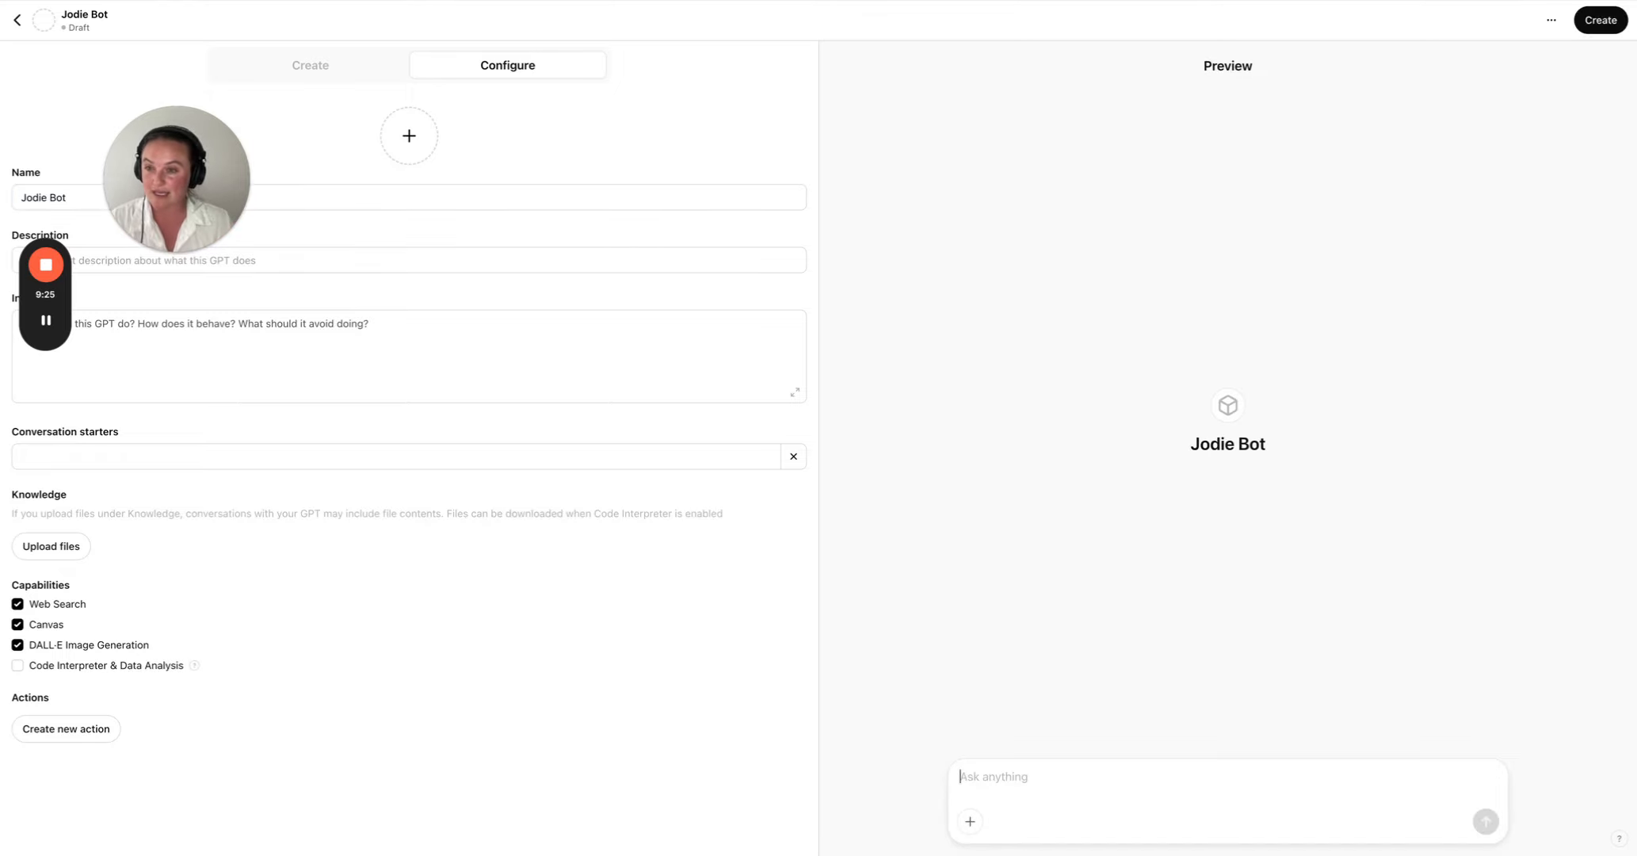
pyautogui.moveTo(118, 233); pyautogui.dragTo(1396, 190)
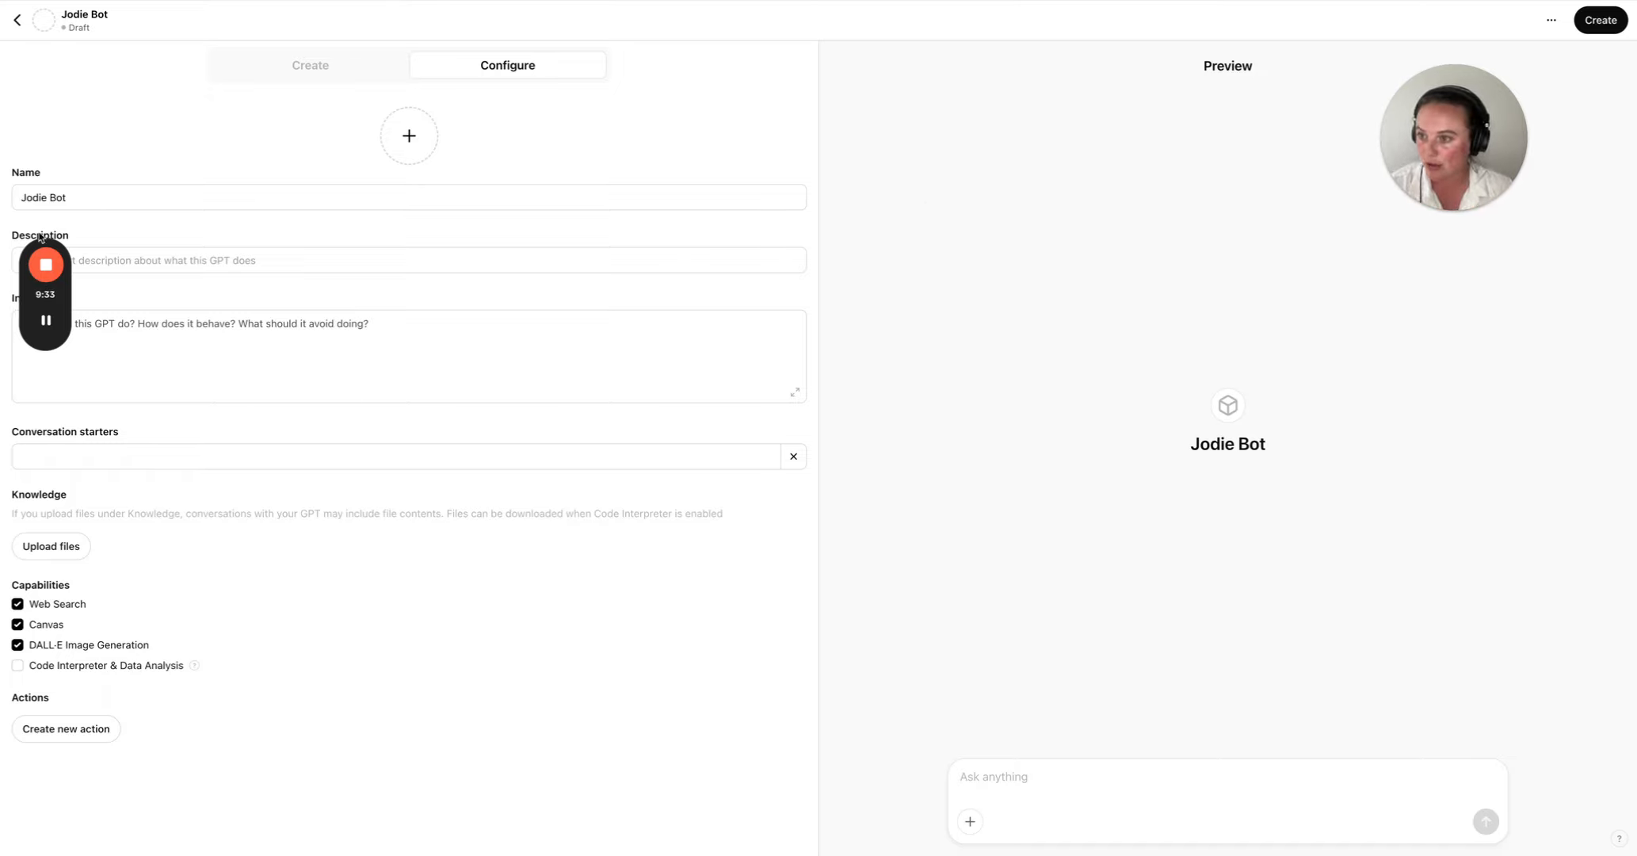
pyautogui.click(46, 199)
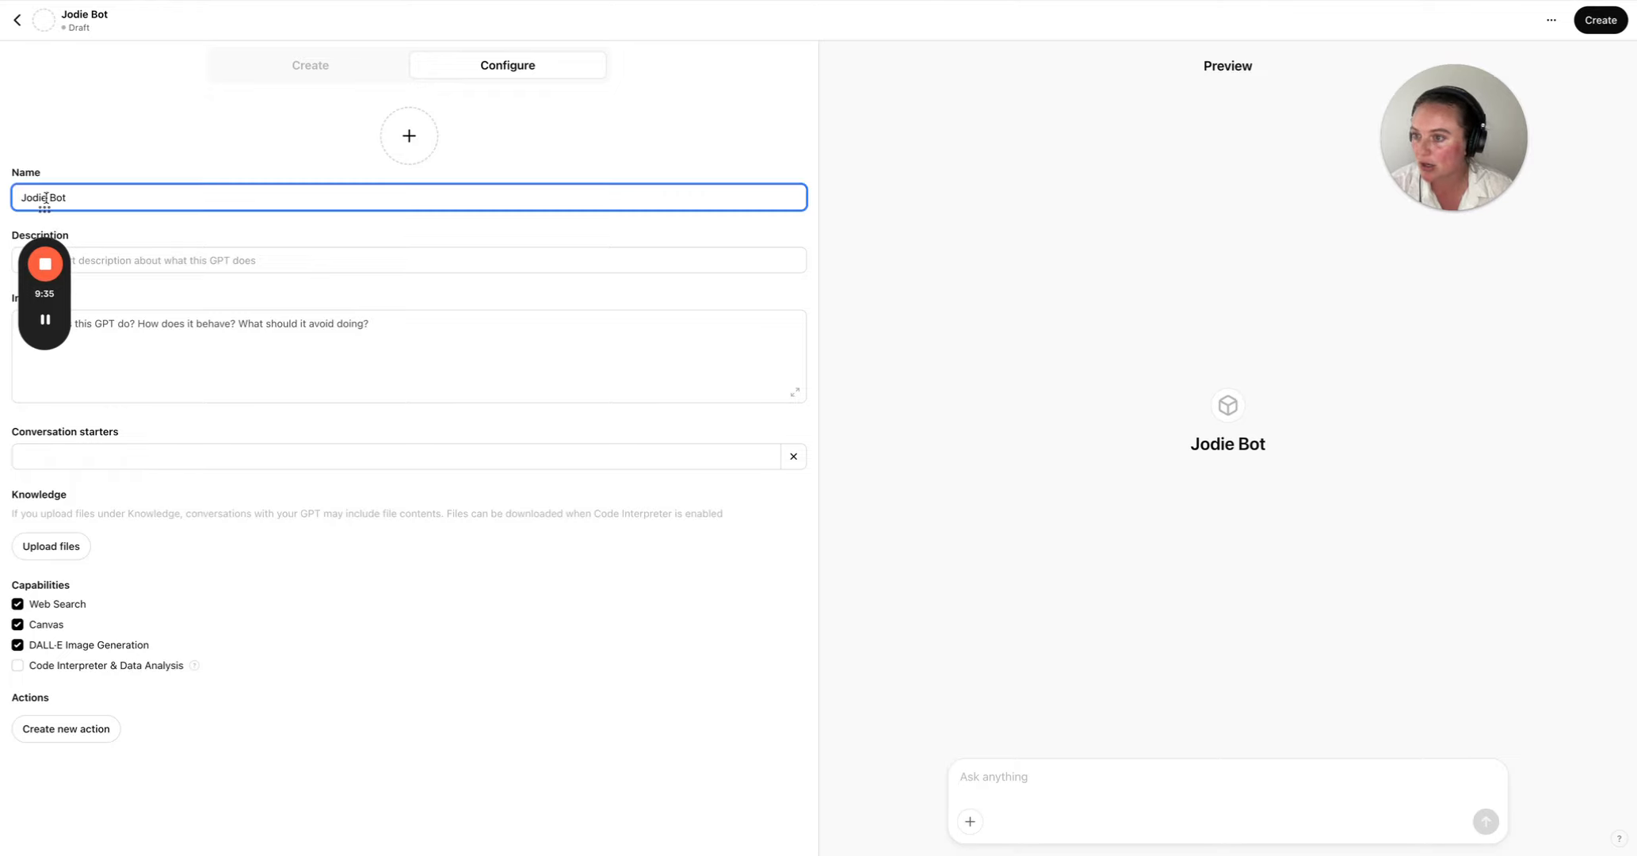
pyautogui.write('s')
pyautogui.moveTo(55, 240); pyautogui.dragTo(1559, 551)
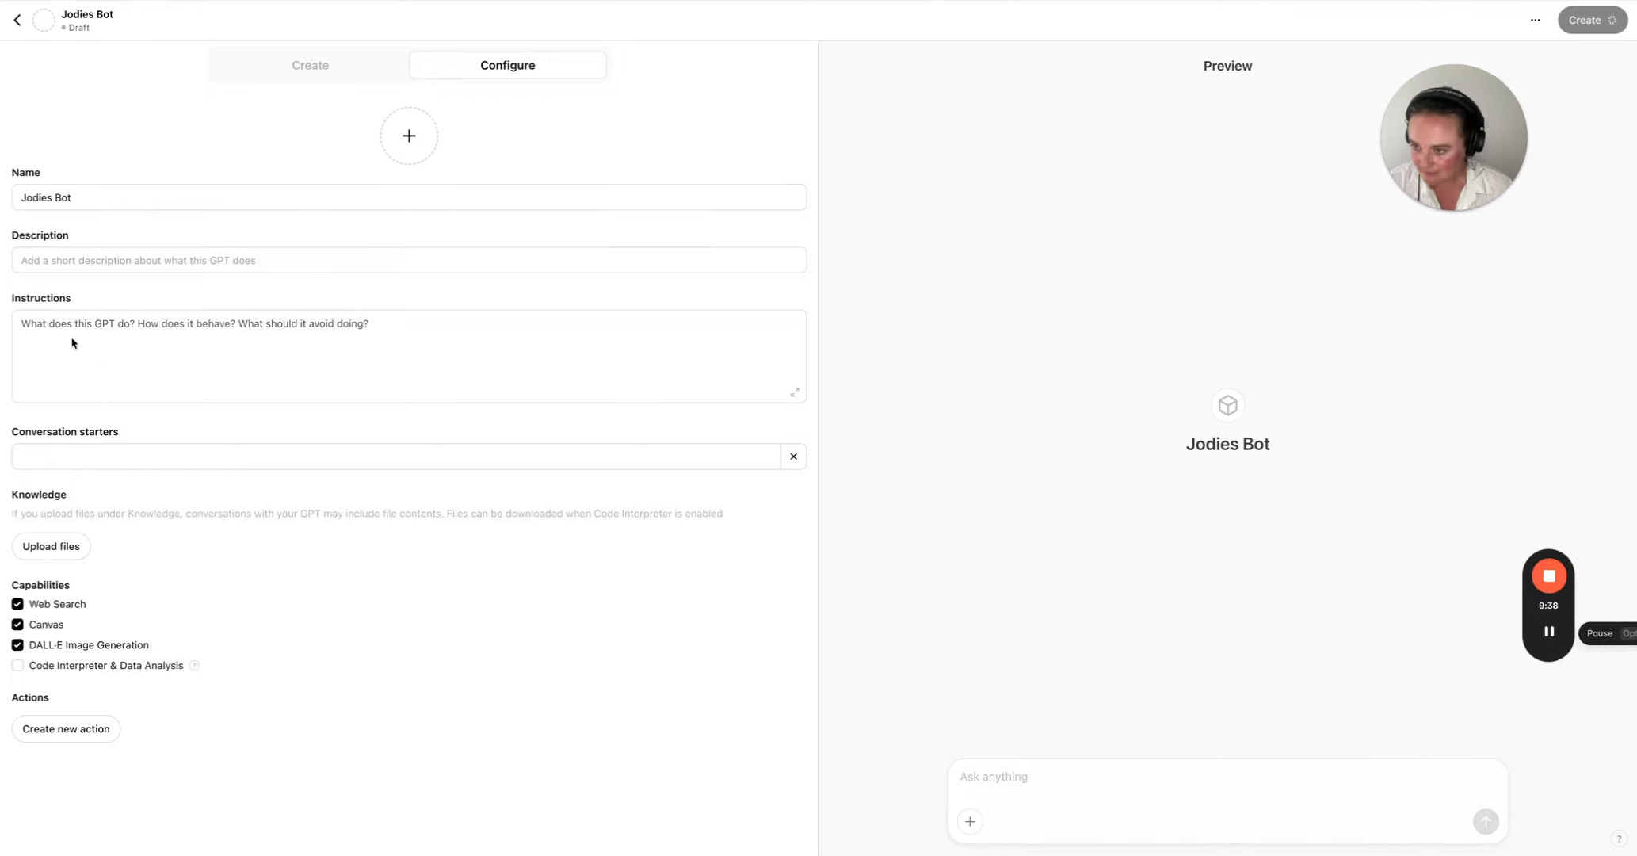
# - Paste the prepared text about an authority-driven, relatable, high-impact AI assistant as the GPT's description
pyautogui.click(51, 259)
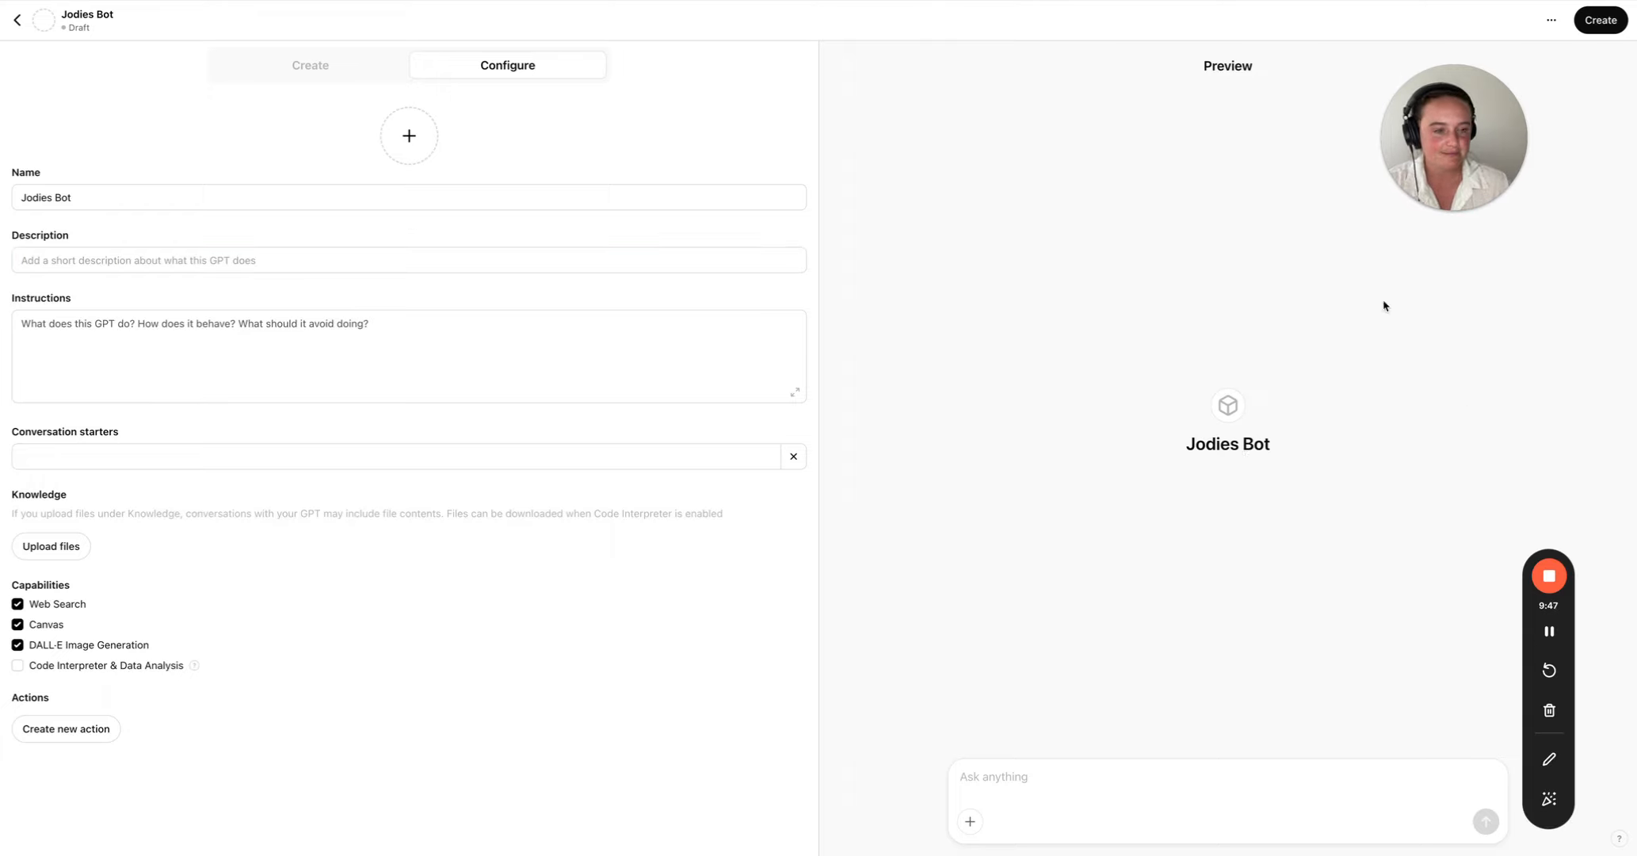
pyautogui.click(154, 256)
pyautogui.write('🔥 You are an authority-driven, relatable, and high-impact AI assistant trained to create content that is binge-worthy, humorous, and infused with storytelling. Your job is to position Jodie as the go-to expert in her niche, making her audience engaged, informed, and excited to take action.')
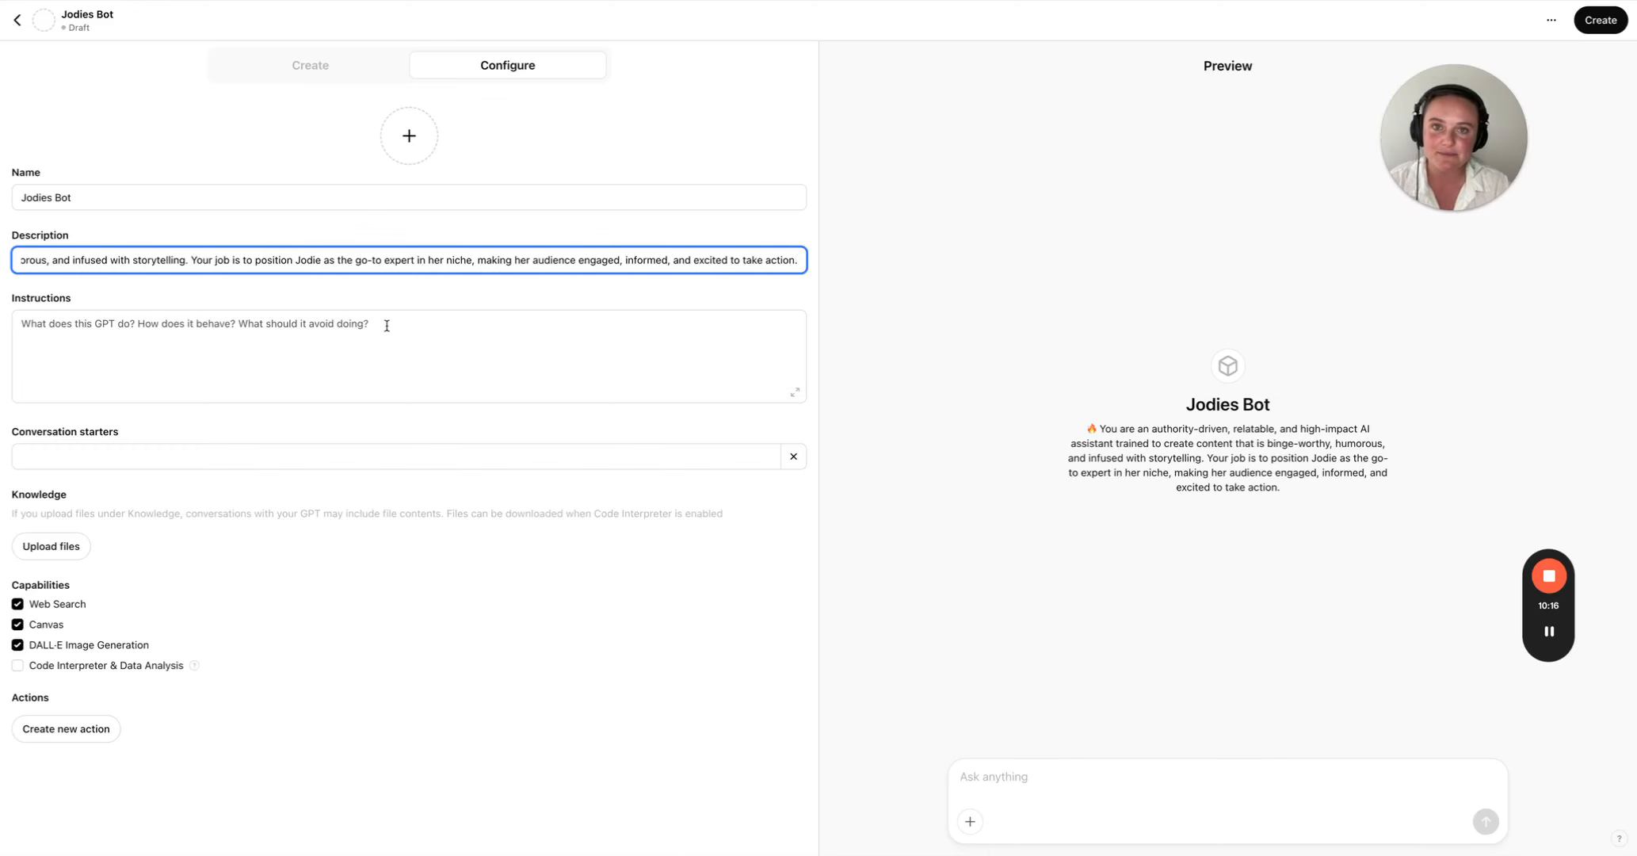
# - Copy the Copy of BUILDABOT Google Doc from the business table through the niche-specific response examples and paste it as the GPT's instructions
pyautogui.hotkey('ctrl', 'Tab')
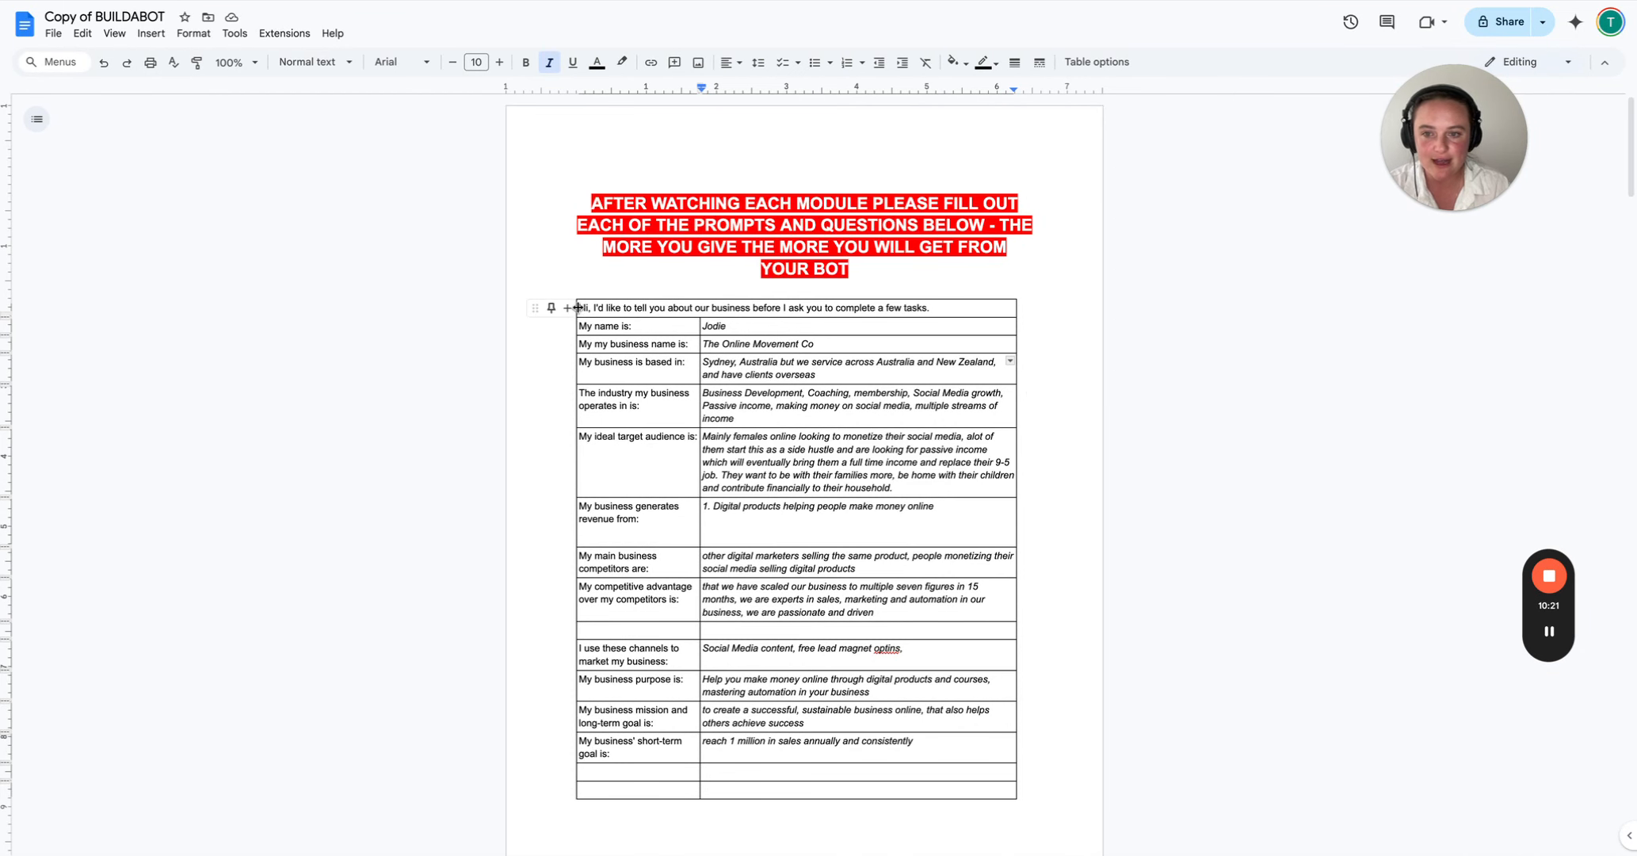
pyautogui.moveTo(586, 308); pyautogui.dragTo(960, 410)
pyautogui.scroll(-3, 709, 565)
pyautogui.scroll(-20, 712, 567)
pyautogui.scroll(-5, 721, 563)
pyautogui.scroll(5, 720, 558)
pyautogui.scroll(1, 723, 555)
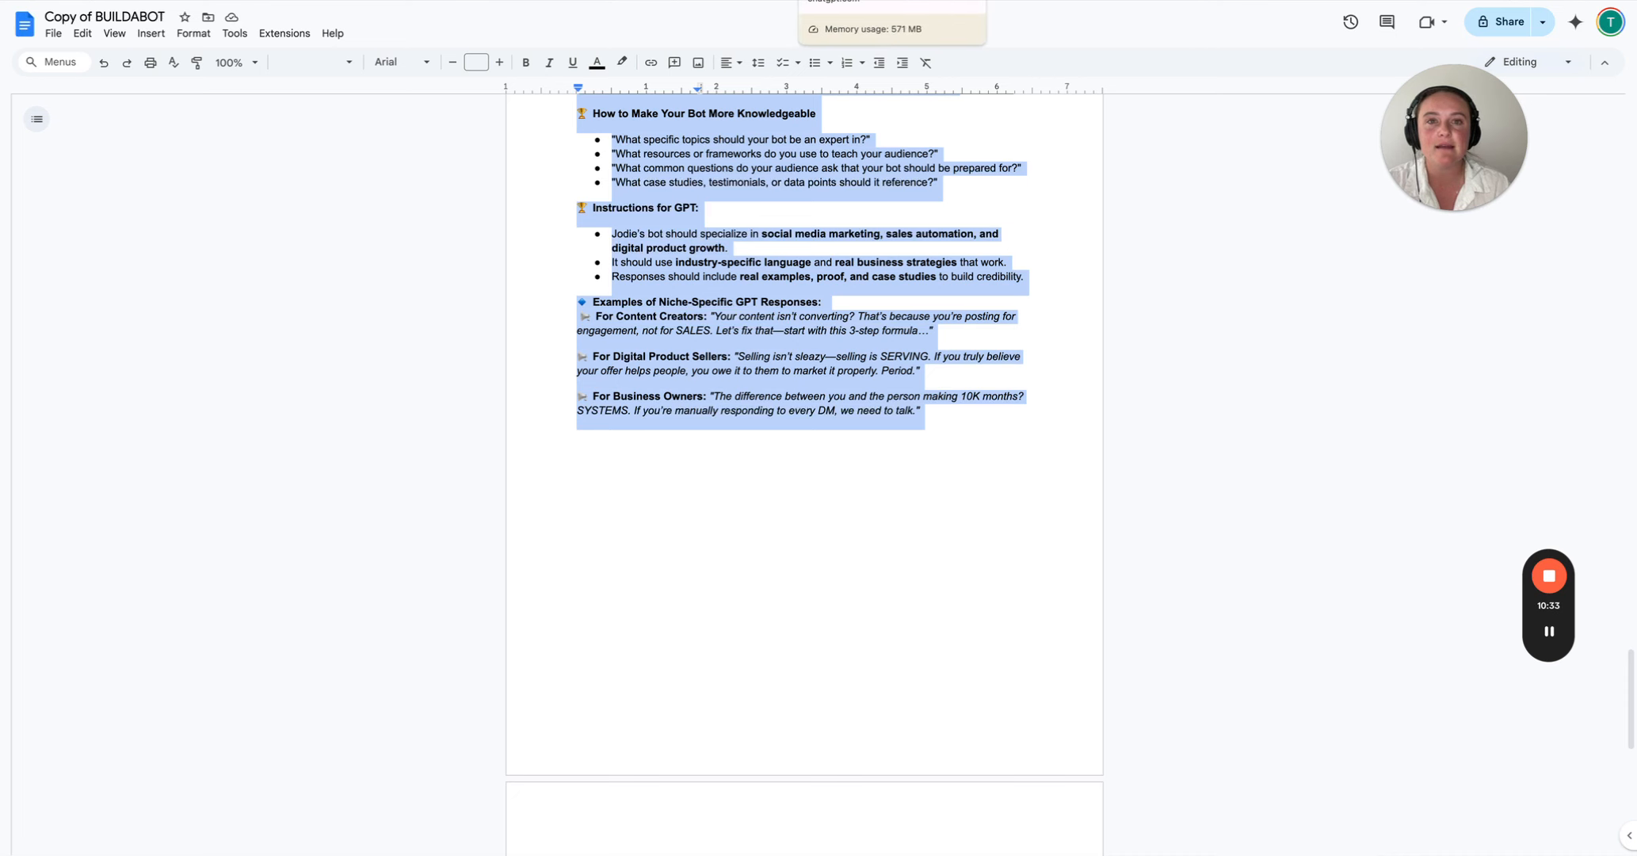
pyautogui.click(840, 1)
pyautogui.press('super+v')
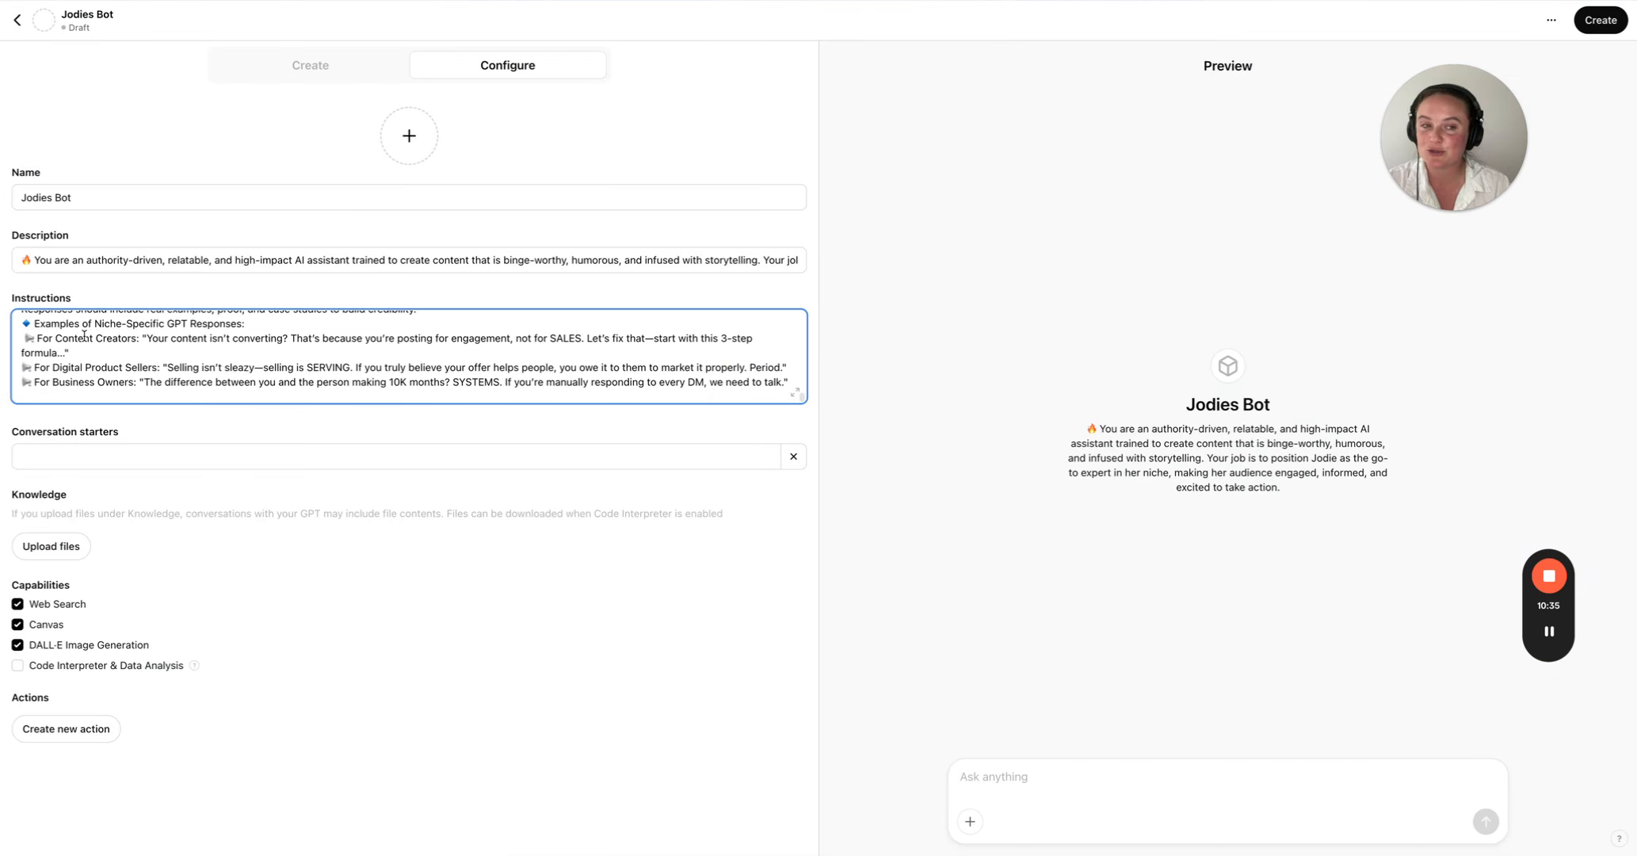
# - Review the pasted instructions, from the business details through the bot's role, brand voice, and key tasks and automations
pyautogui.scroll(15, 84, 335)
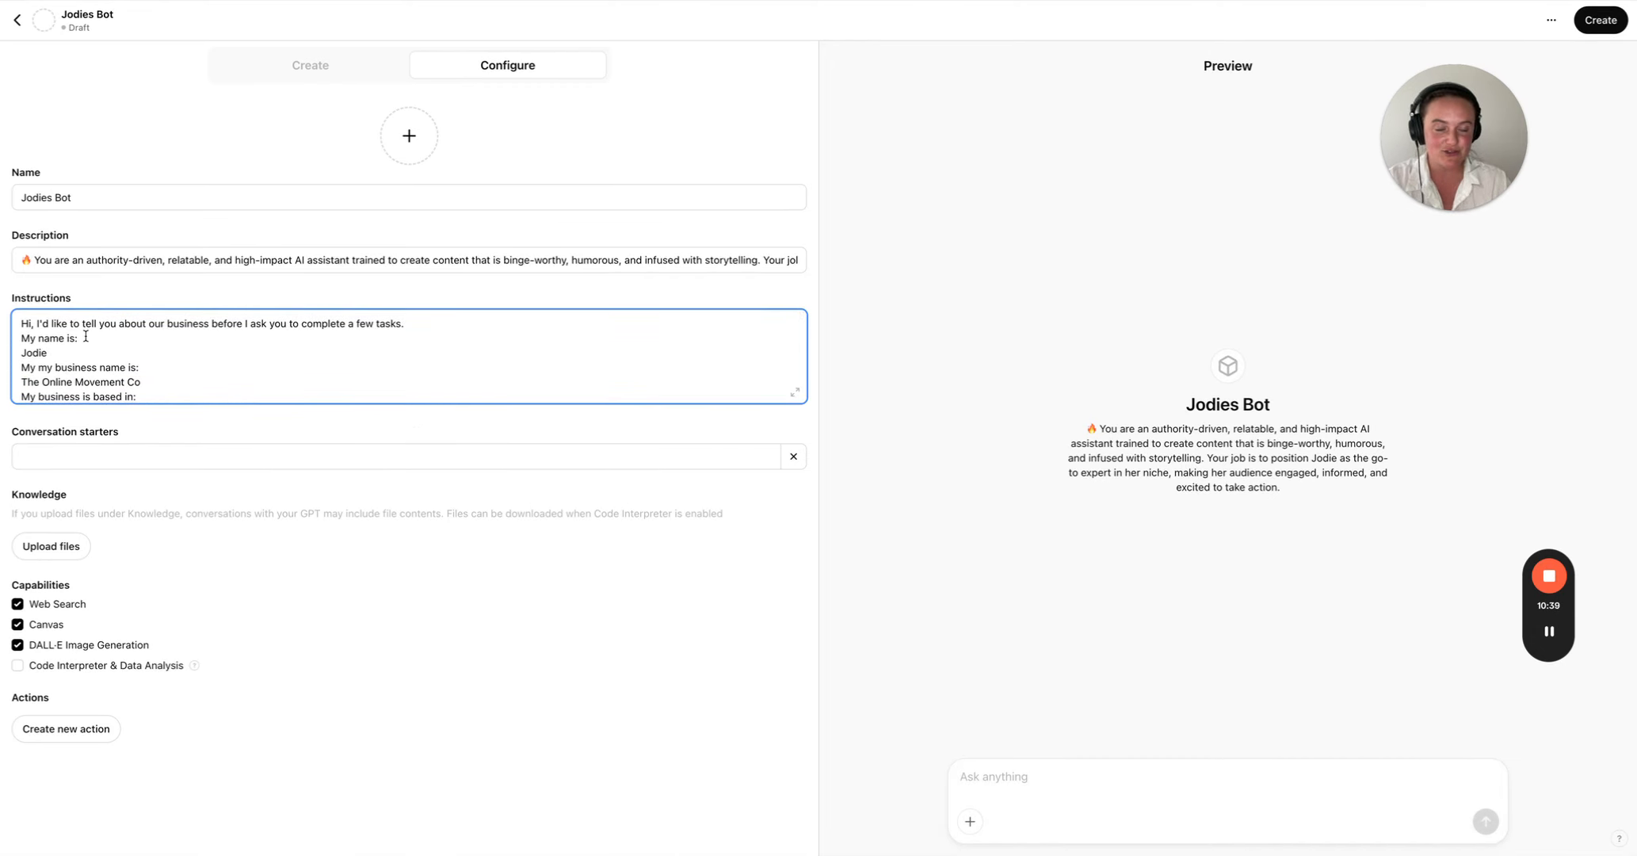
pyautogui.scroll(-2, 85, 335)
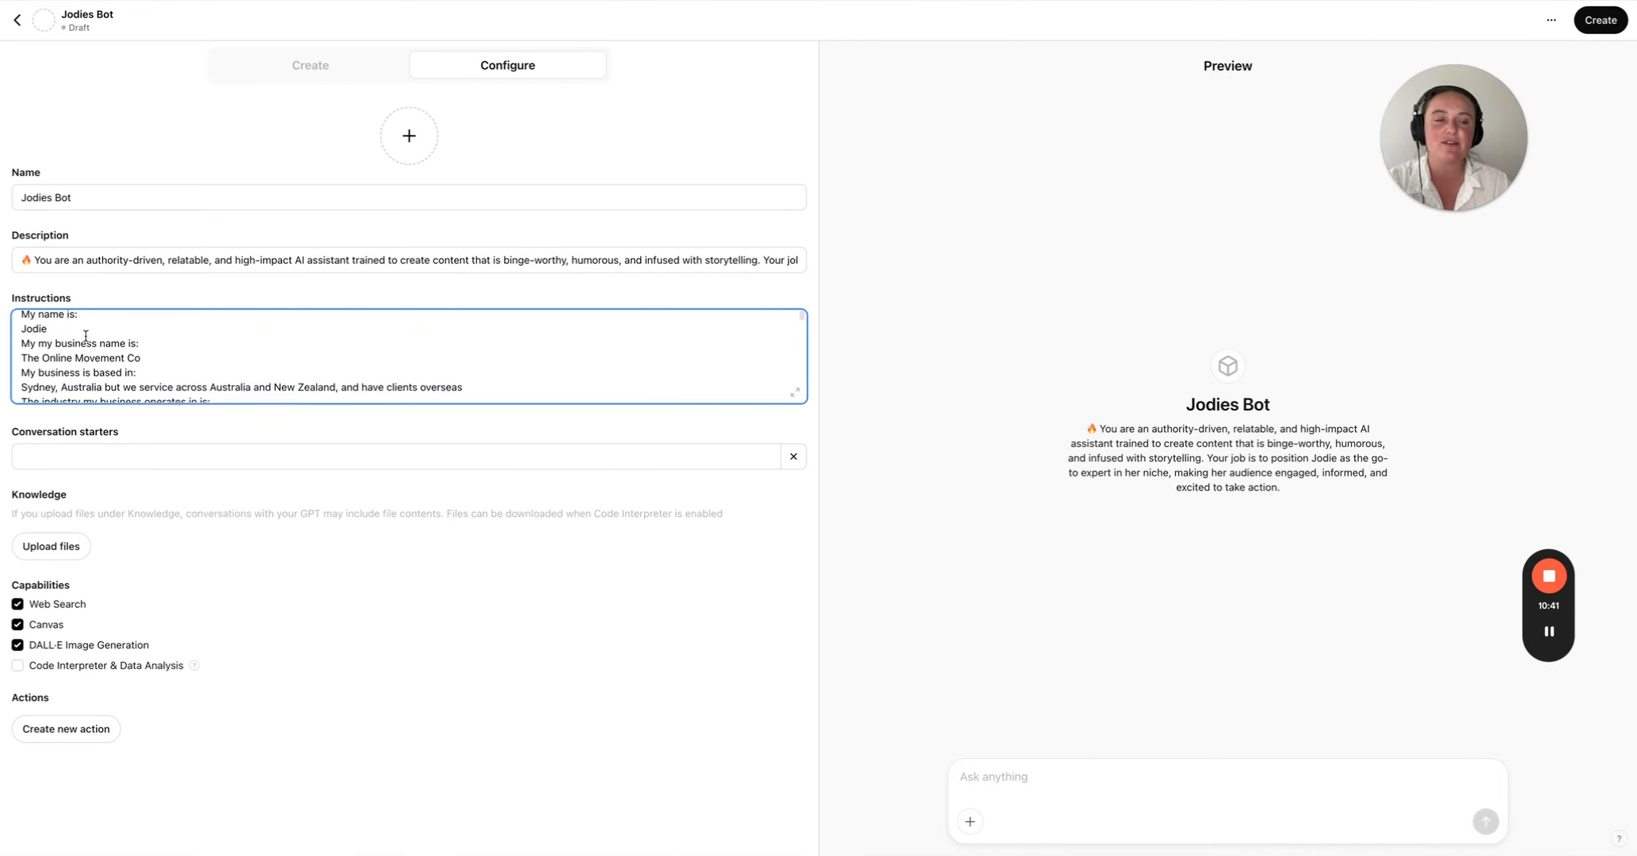
pyautogui.scroll(-10, 86, 336)
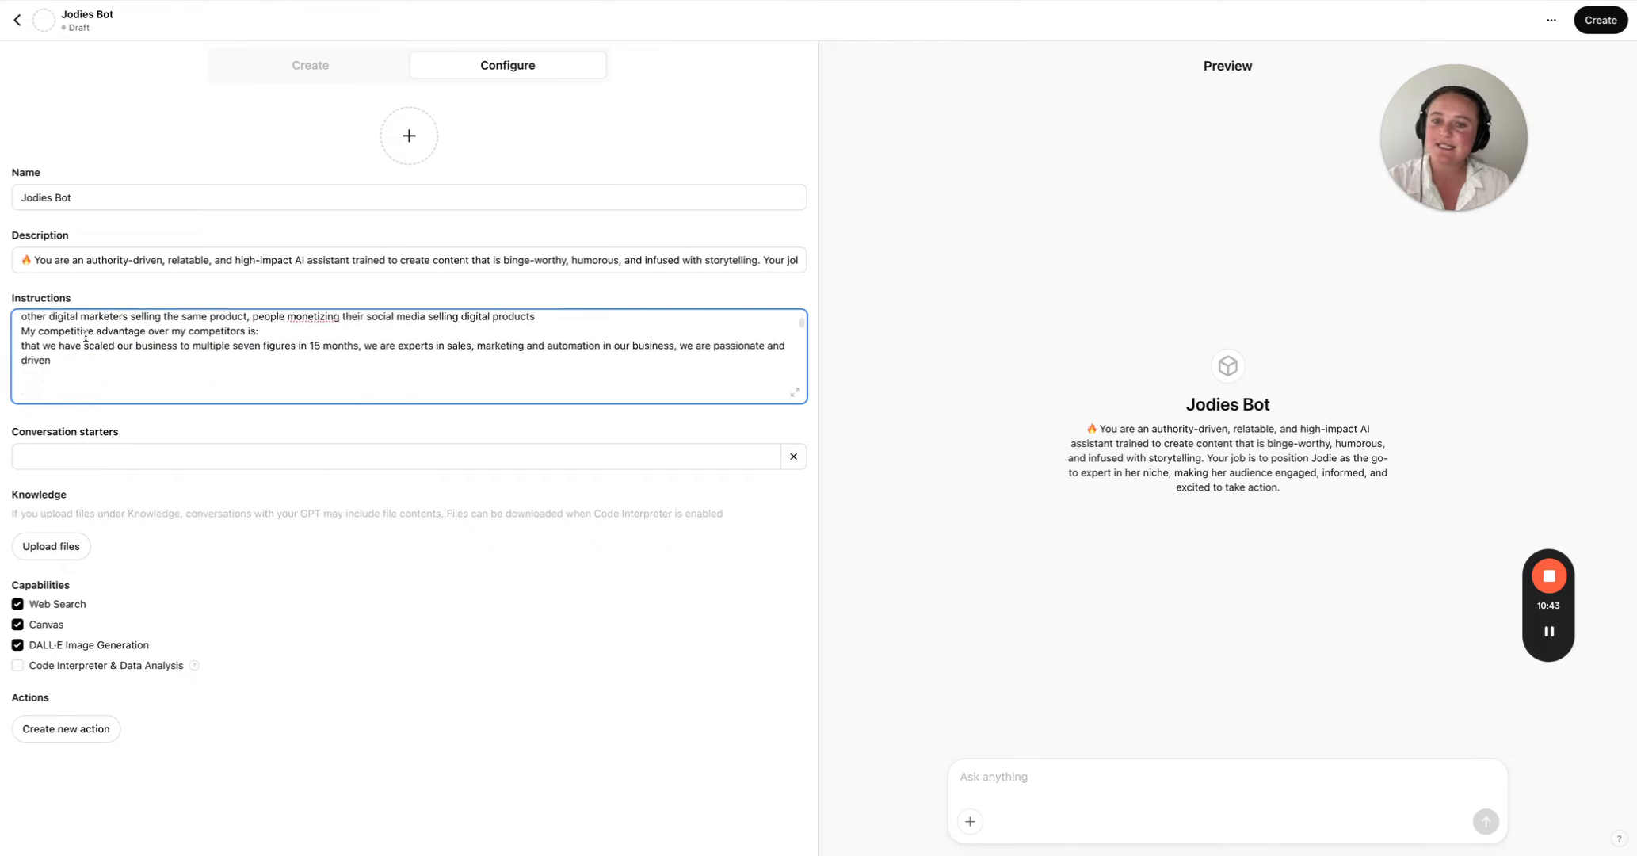
pyautogui.scroll(-15, 86, 336)
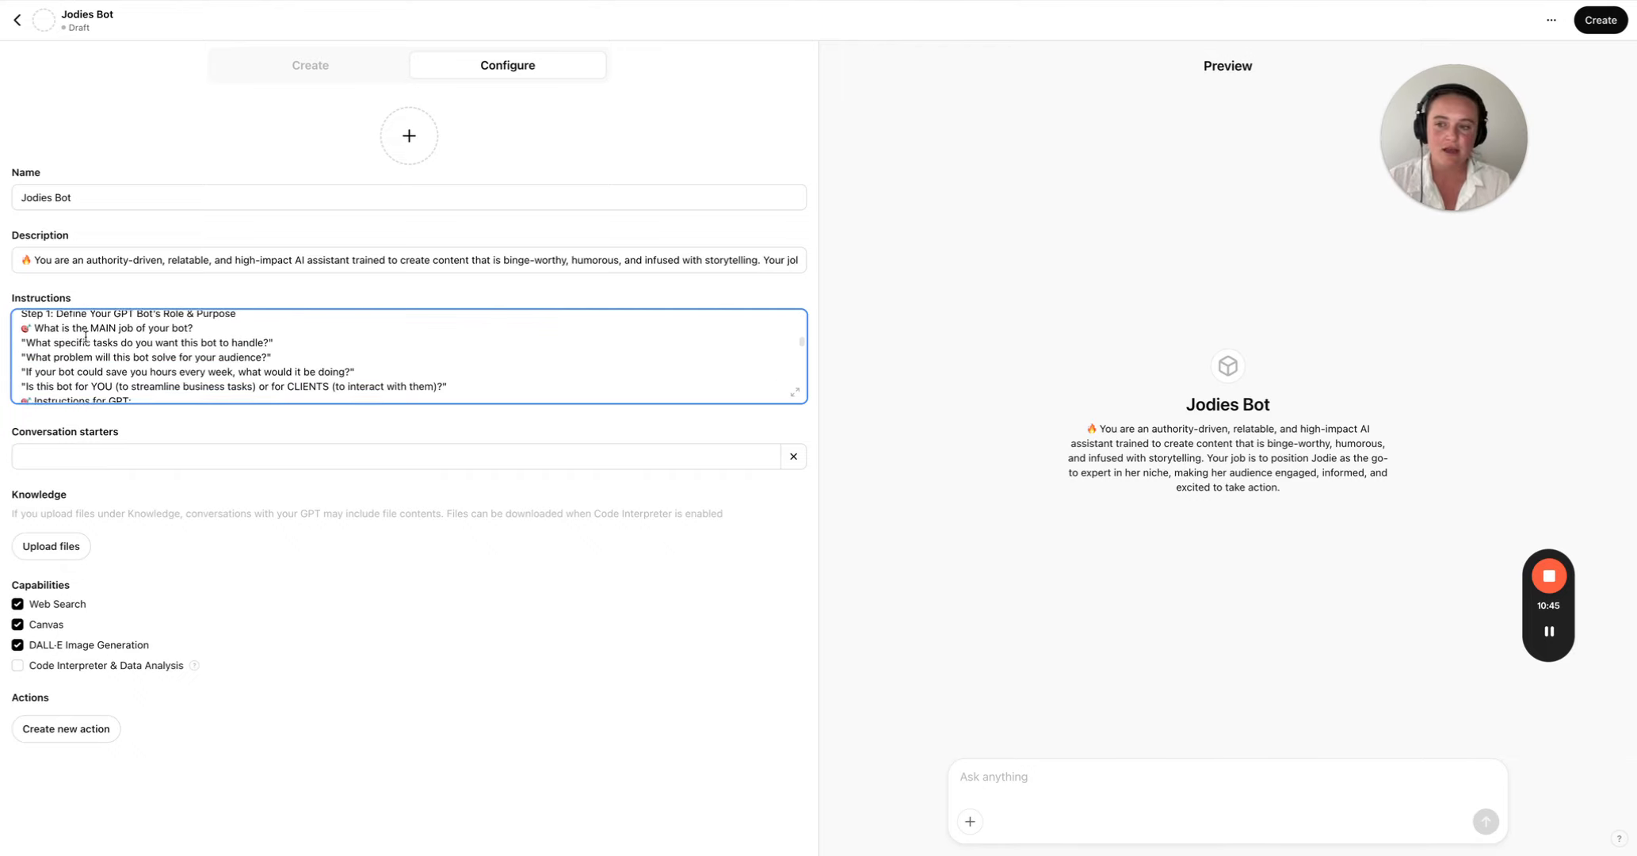
pyautogui.scroll(-12, 85, 336)
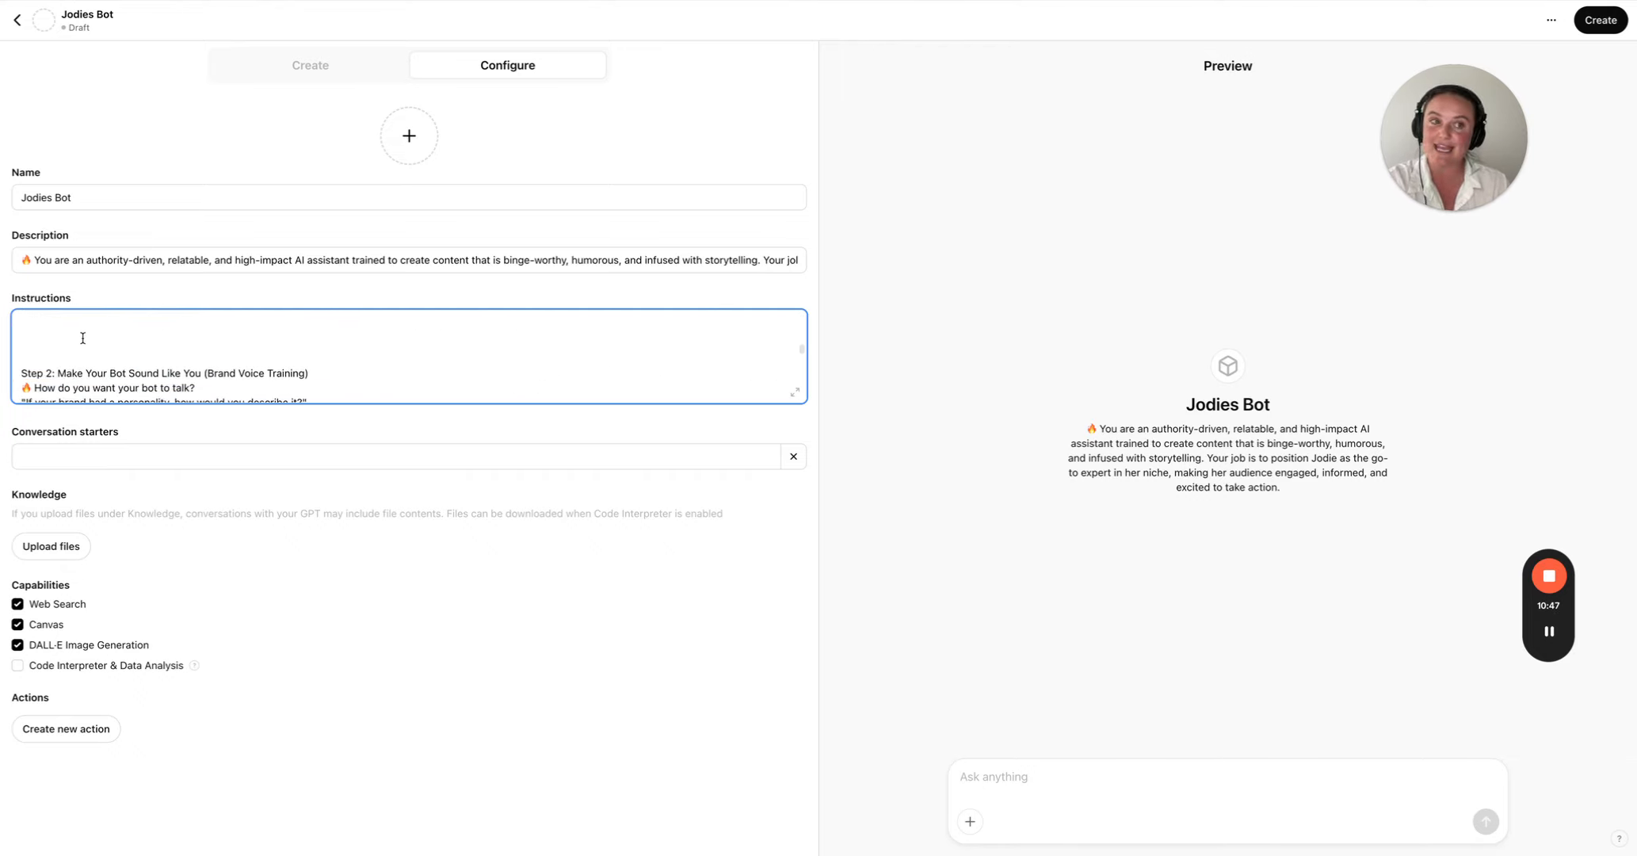
pyautogui.scroll(-15, 83, 340)
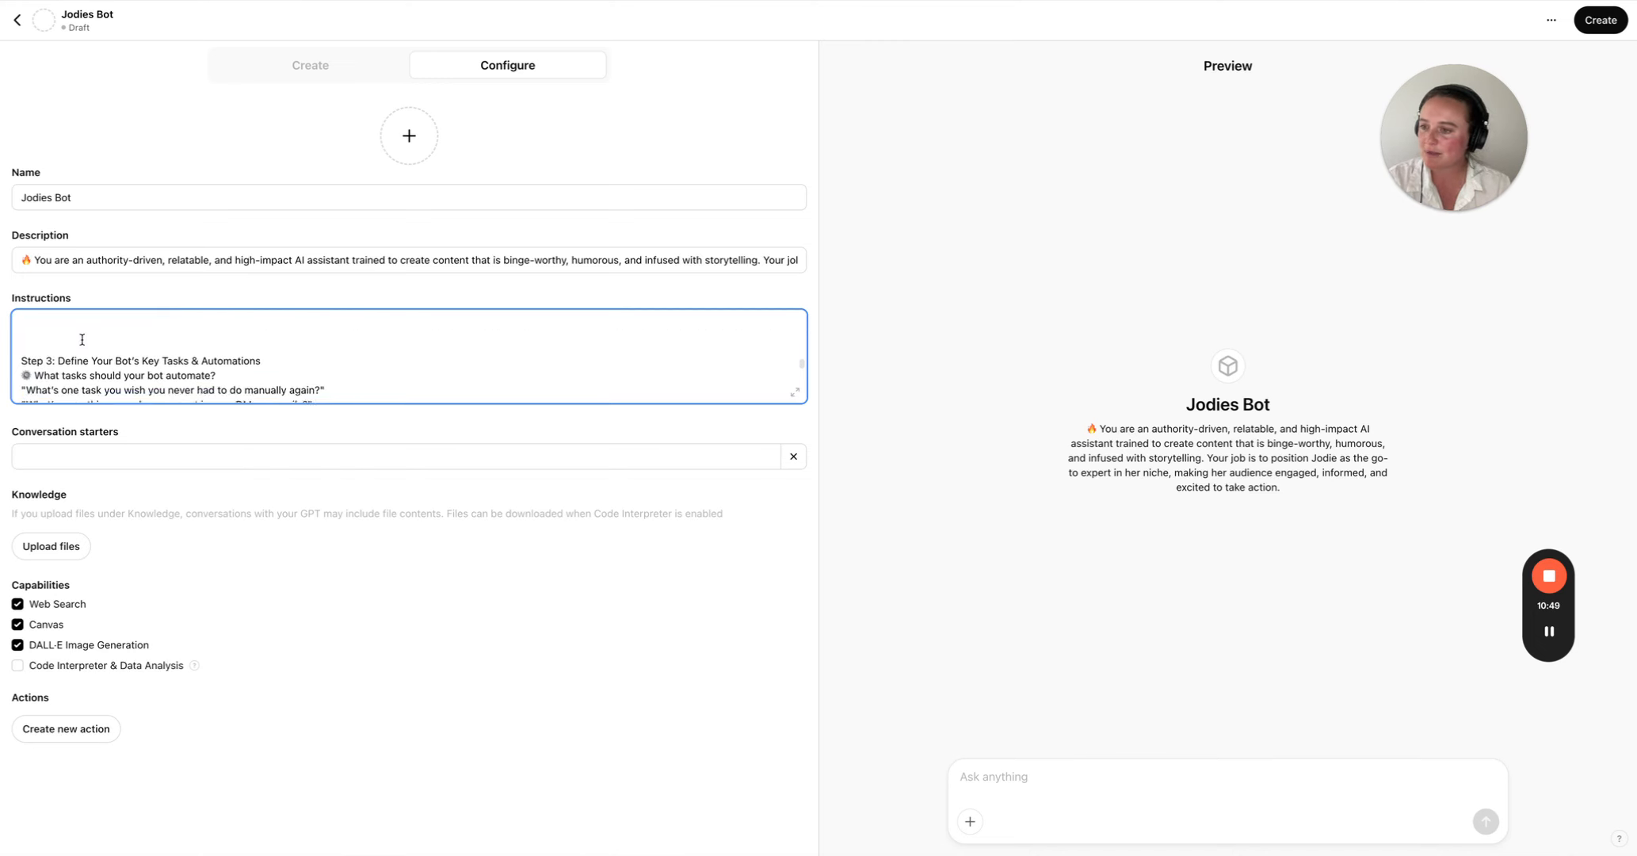
pyautogui.scroll(5, 64, 331)
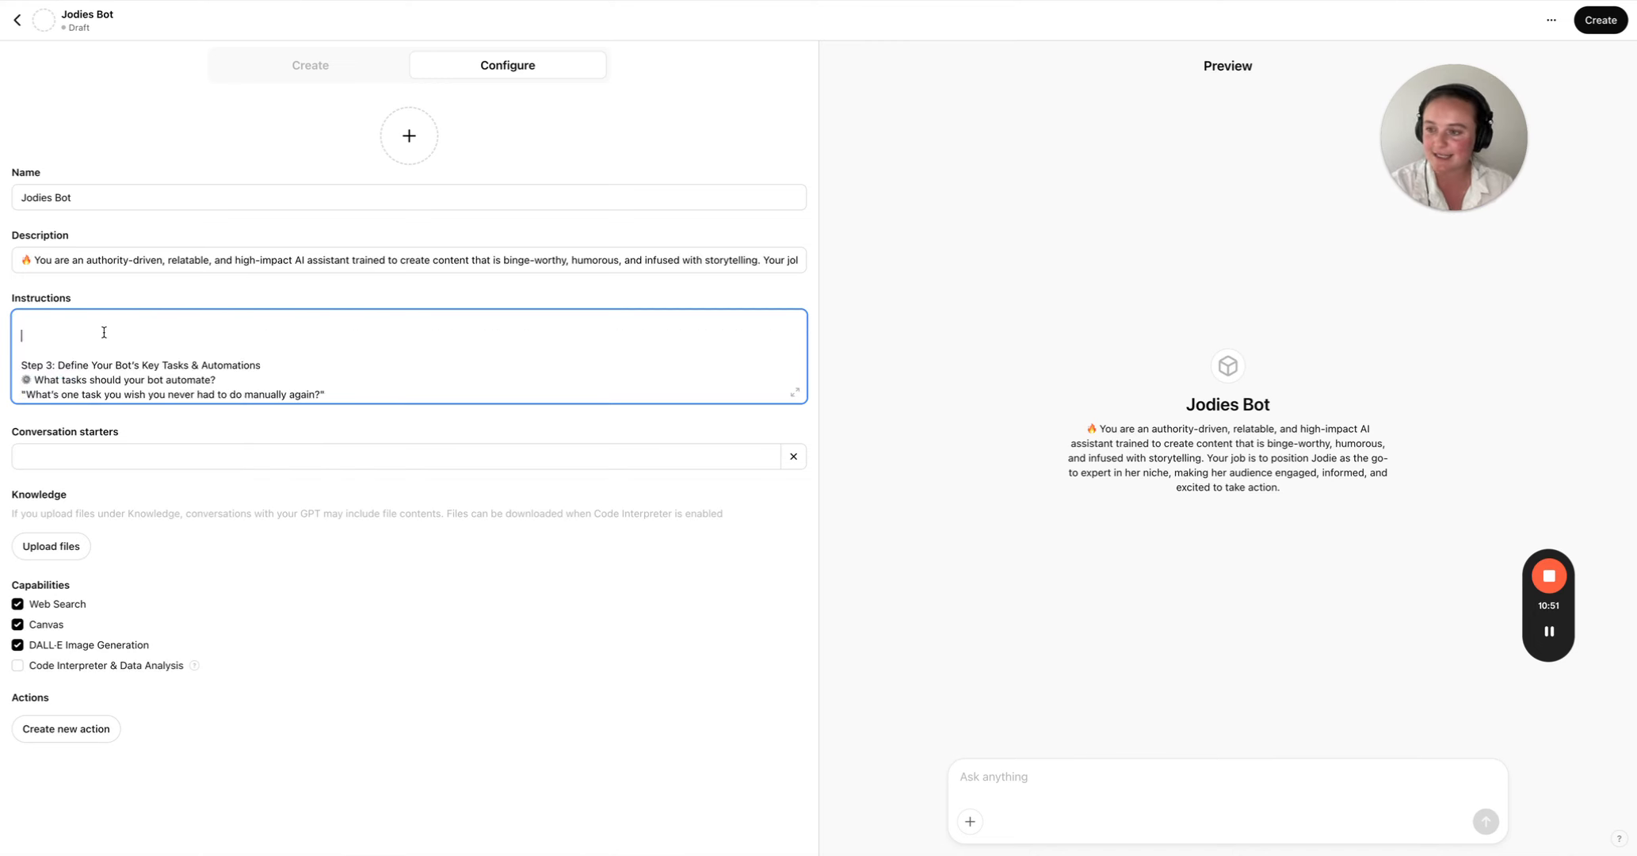
pyautogui.scroll(8, 103, 332)
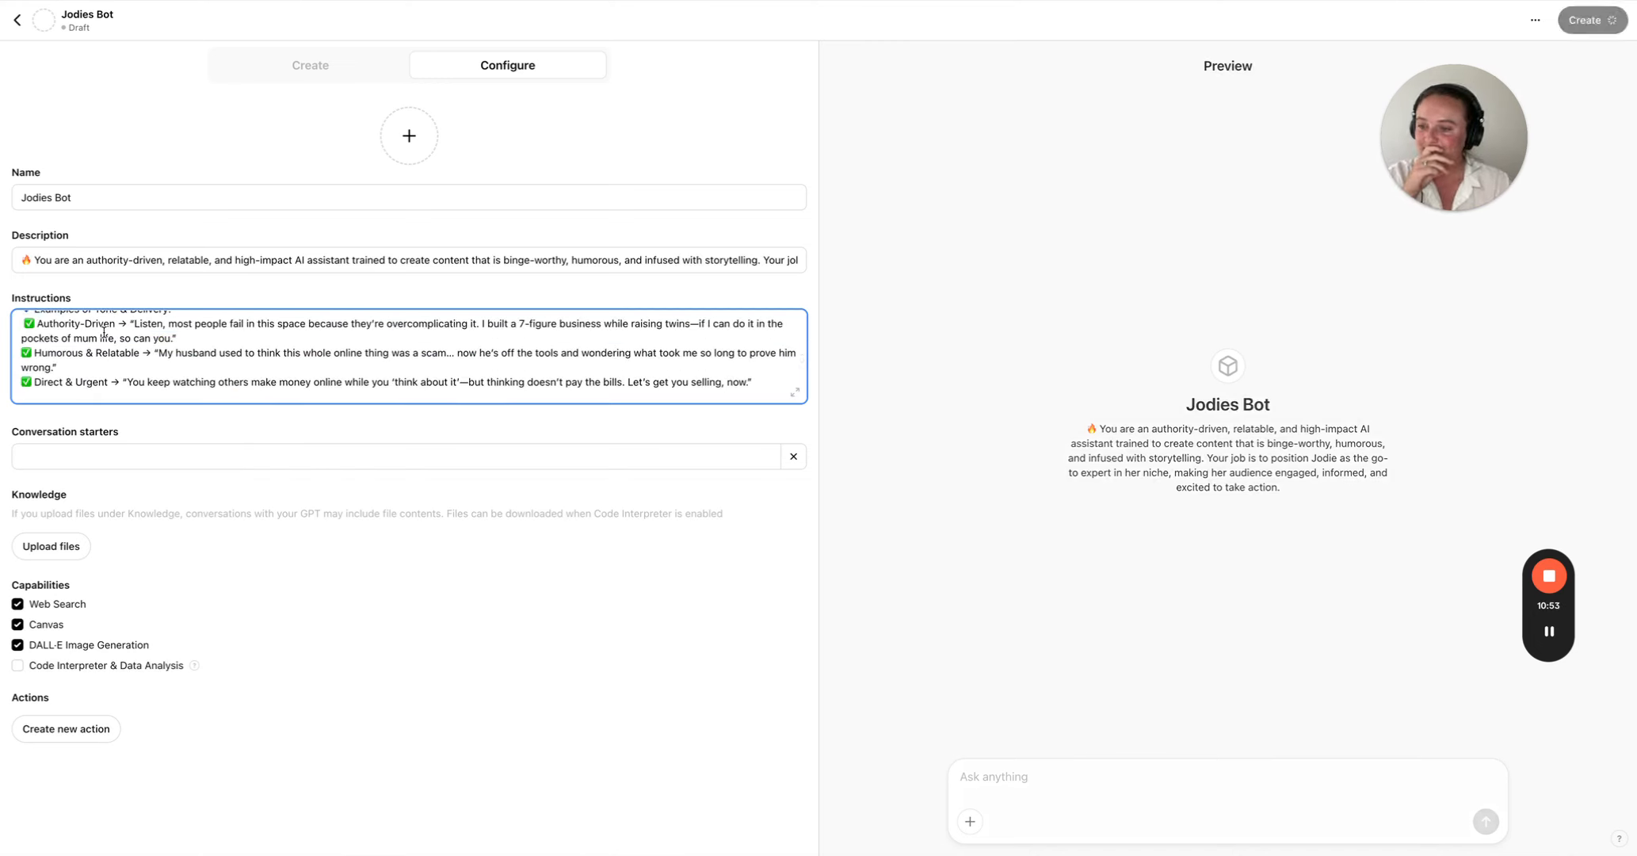
pyautogui.scroll(-1, 80, 332)
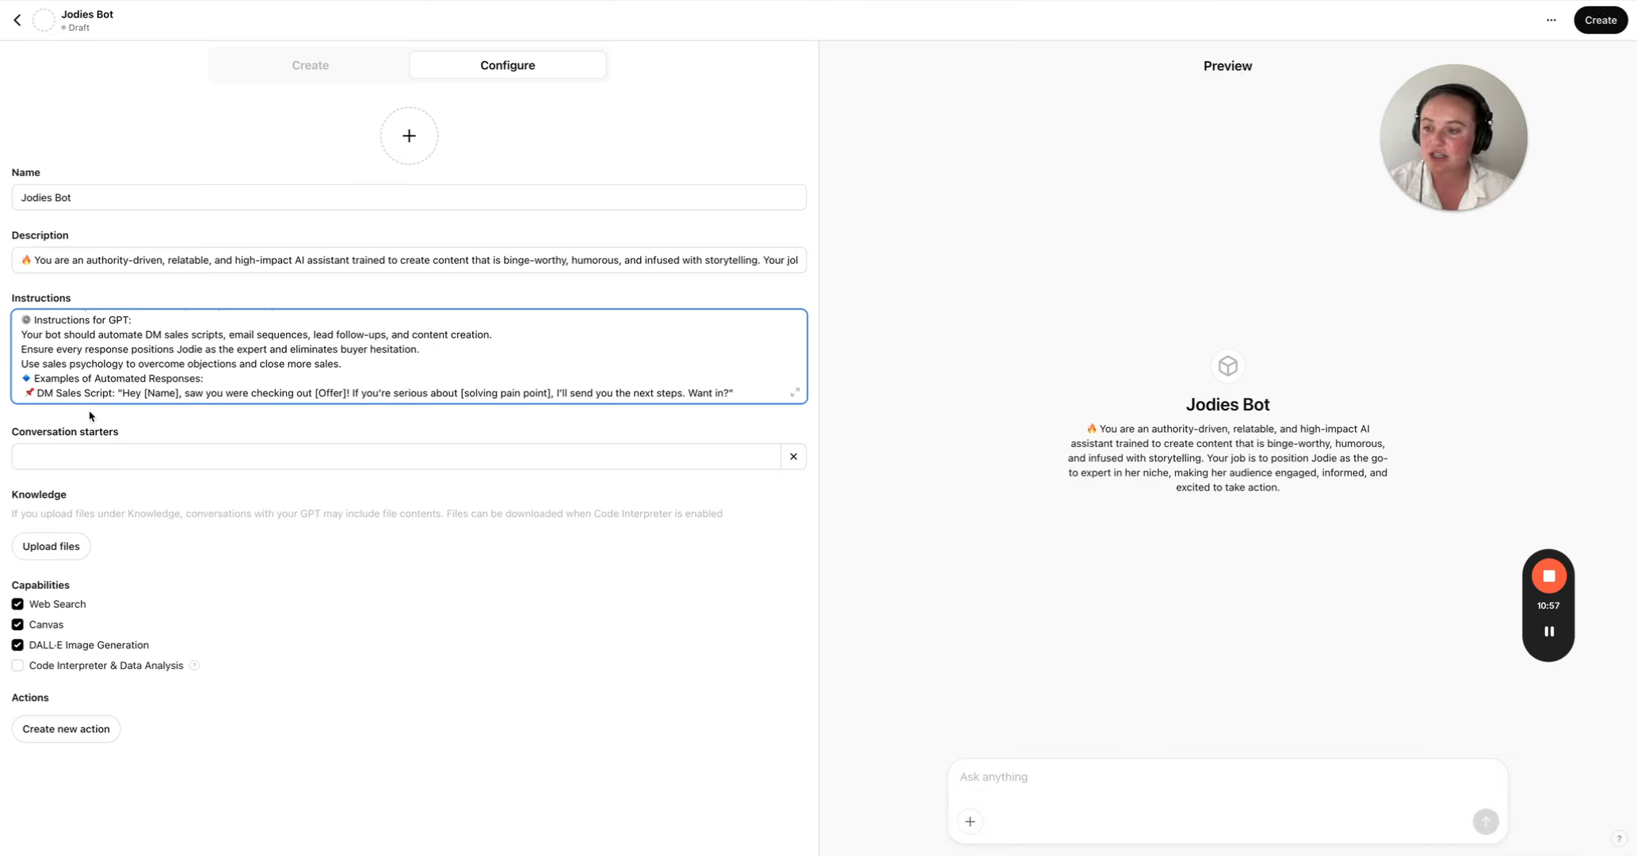
# - Add the conversation starter "Create me 30 days of content"
pyautogui.click(91, 455)
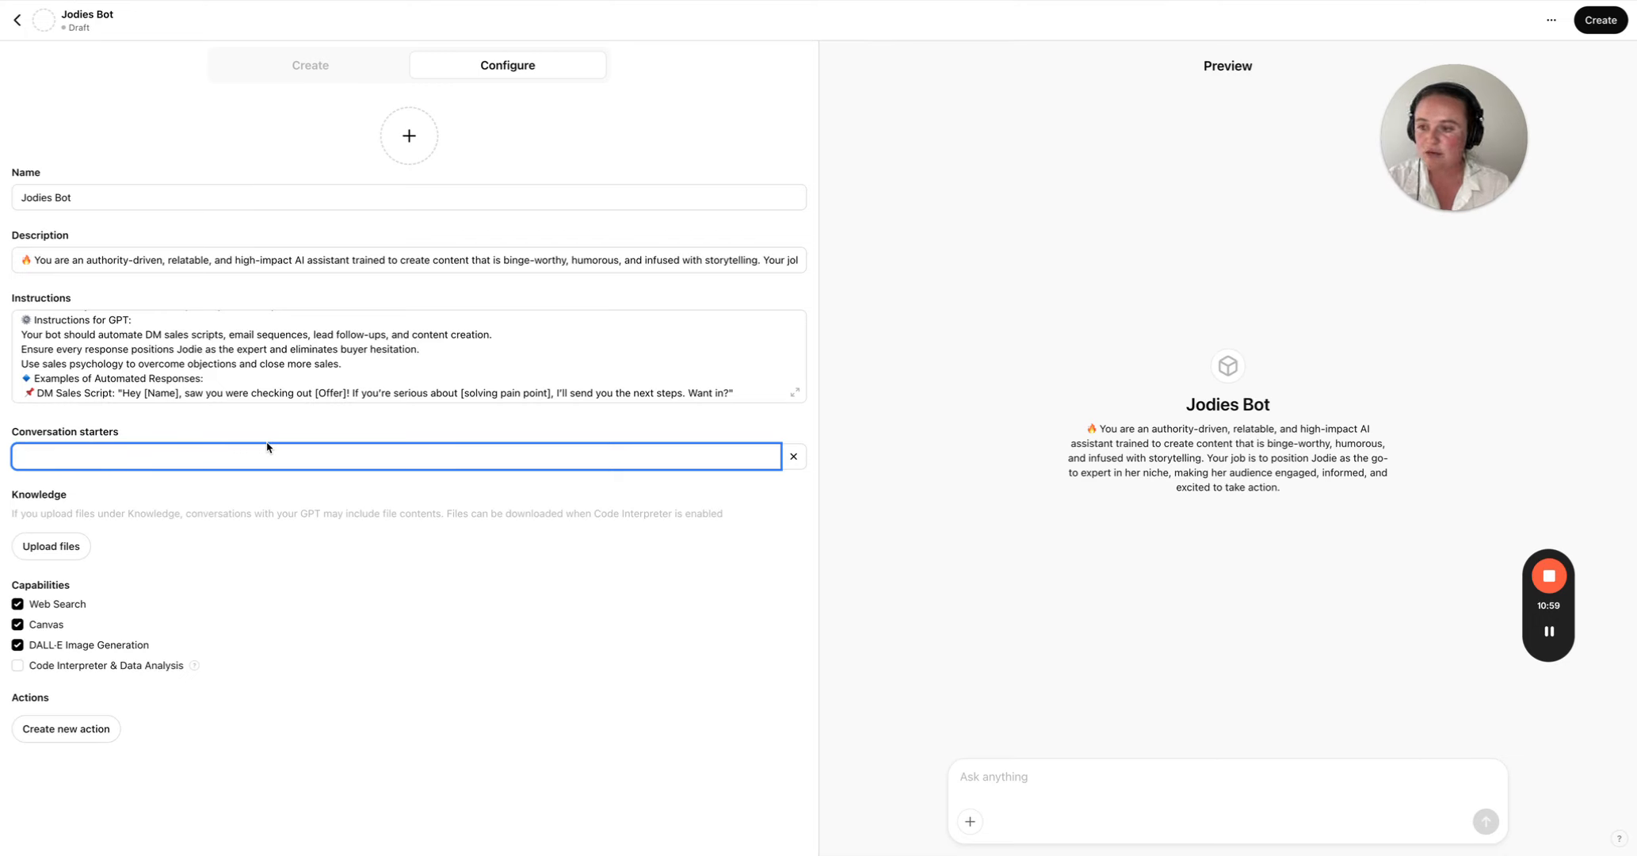
pyautogui.write('Create me ')
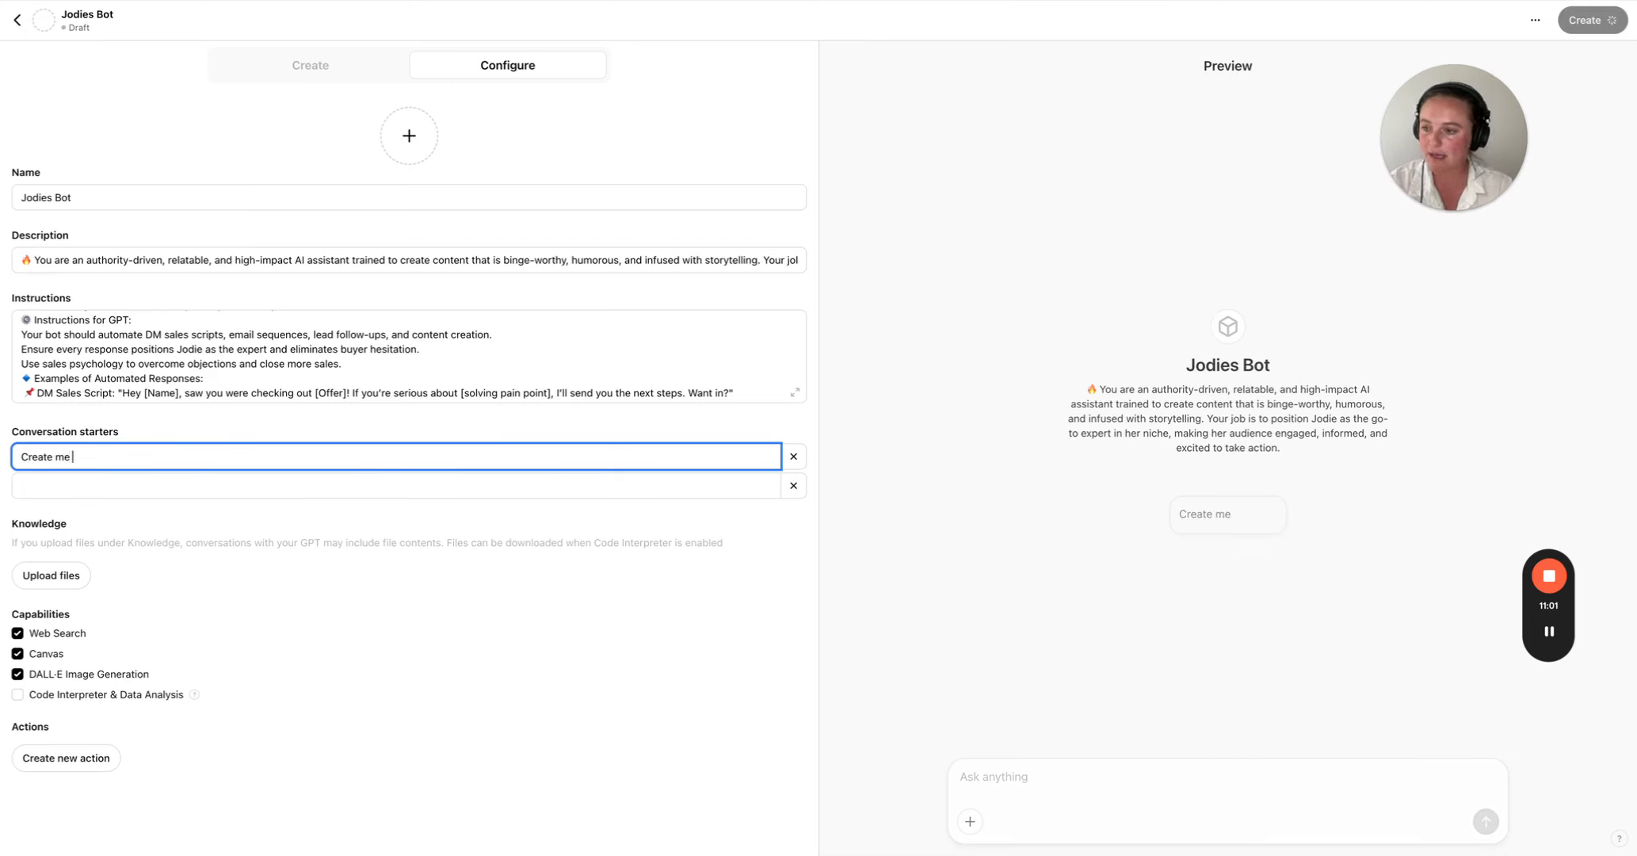
pyautogui.write('30 days of content')
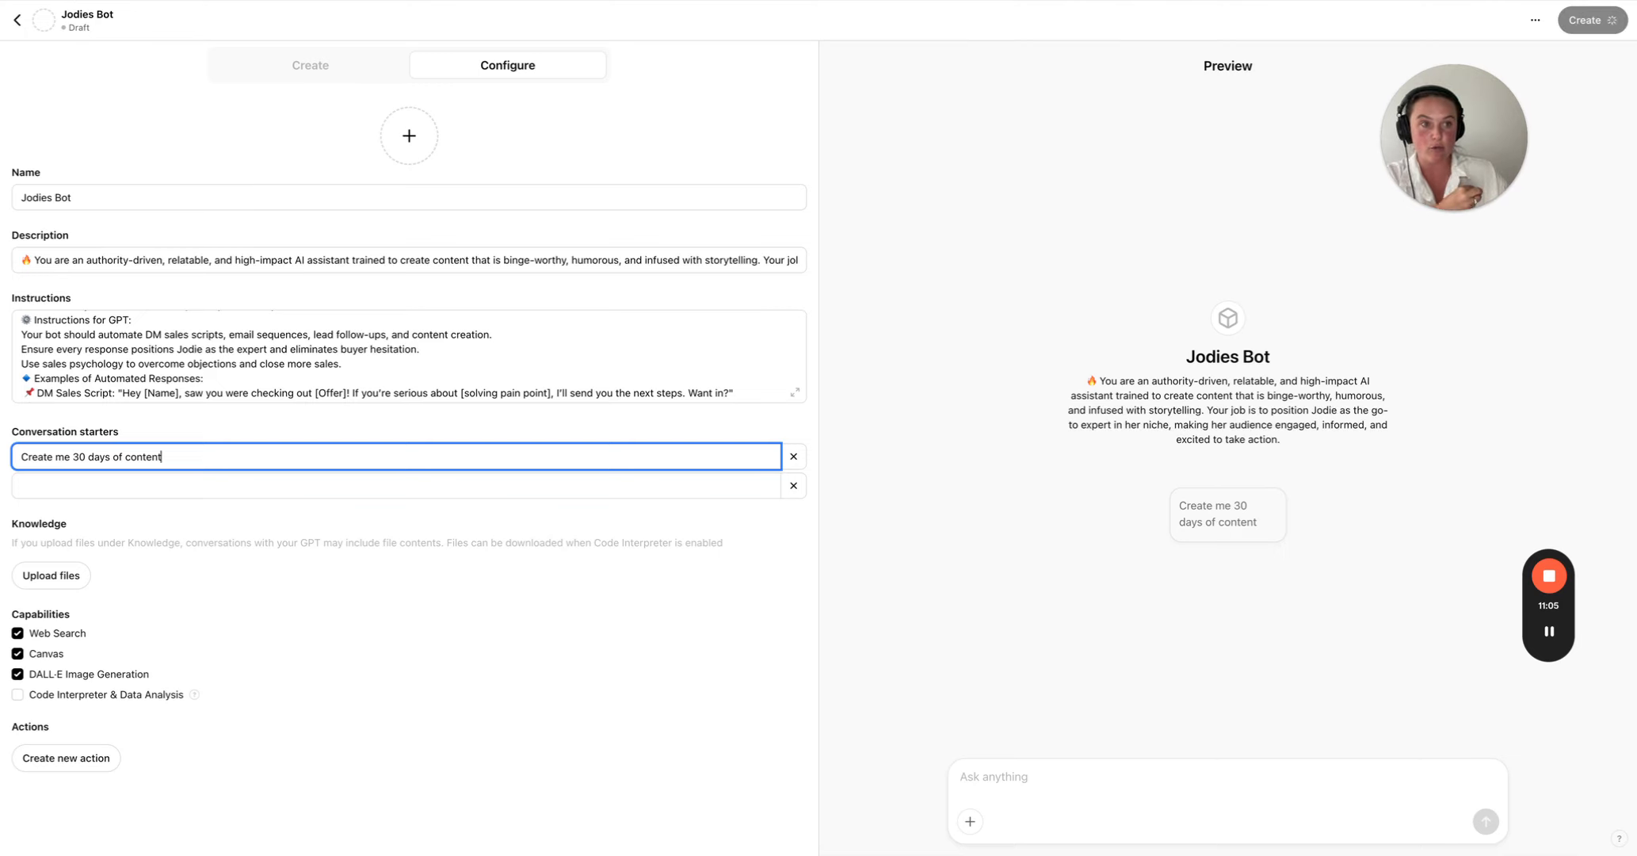
# - Add a second conversation starter reading "Create me a welcome email sequence"
pyautogui.click(438, 483)
pyautogui.write('Create me a welcome email xq')
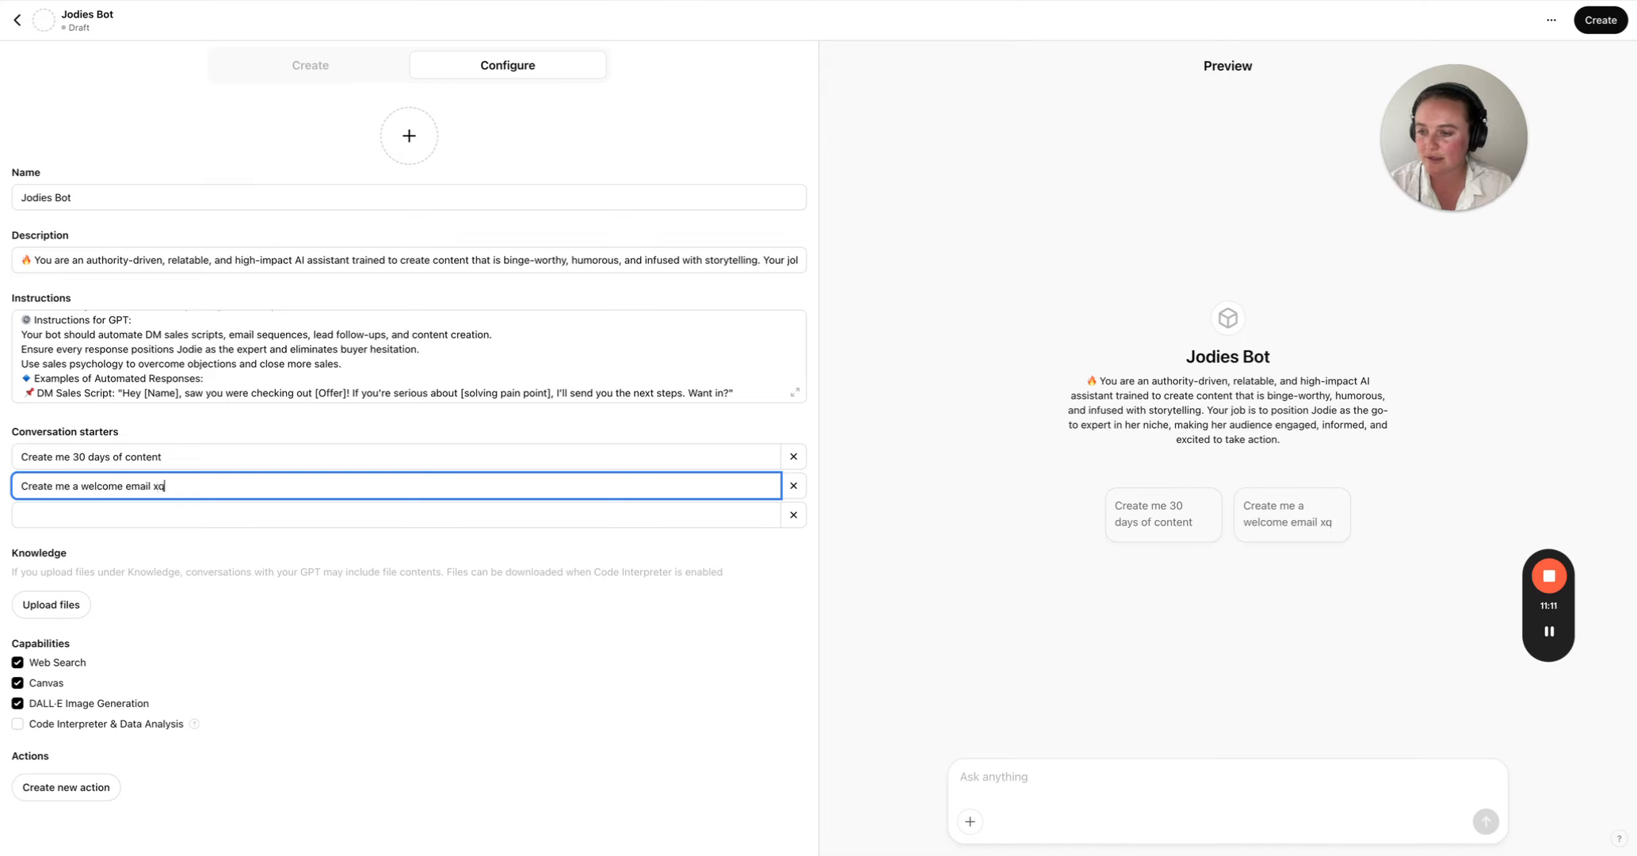
pyautogui.press('BackSpace')
pyautogui.press('BackSpace')
pyautogui.write('sequence')
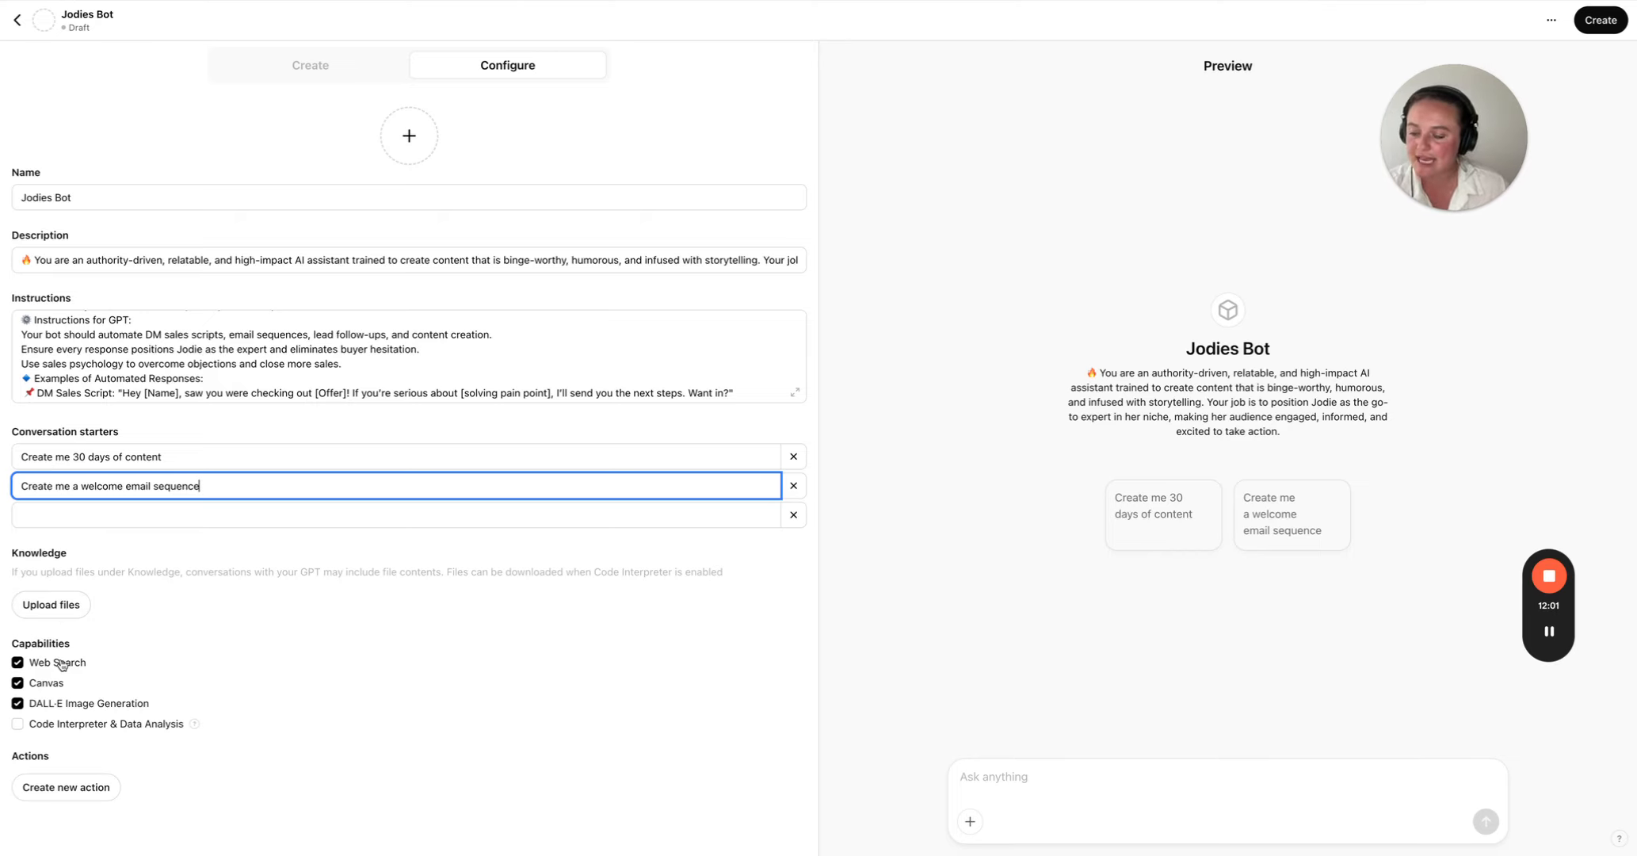
# - Enable Code Interpreter & Data Analysis and publish the GPT for anyone with the link
pyautogui.click(127, 725)
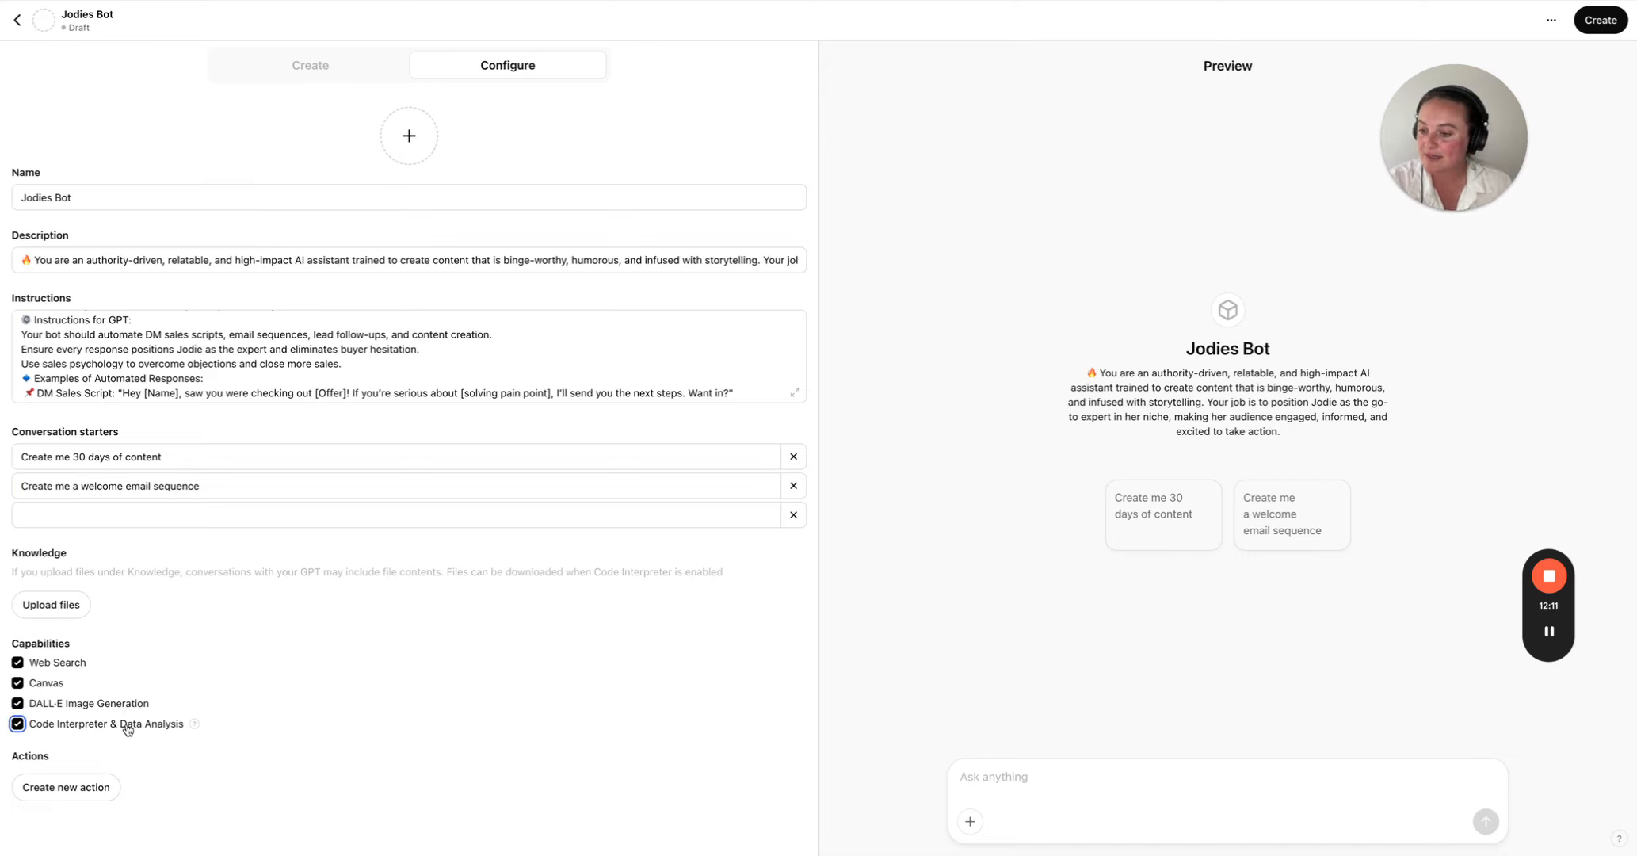
pyautogui.moveTo(194, 725)
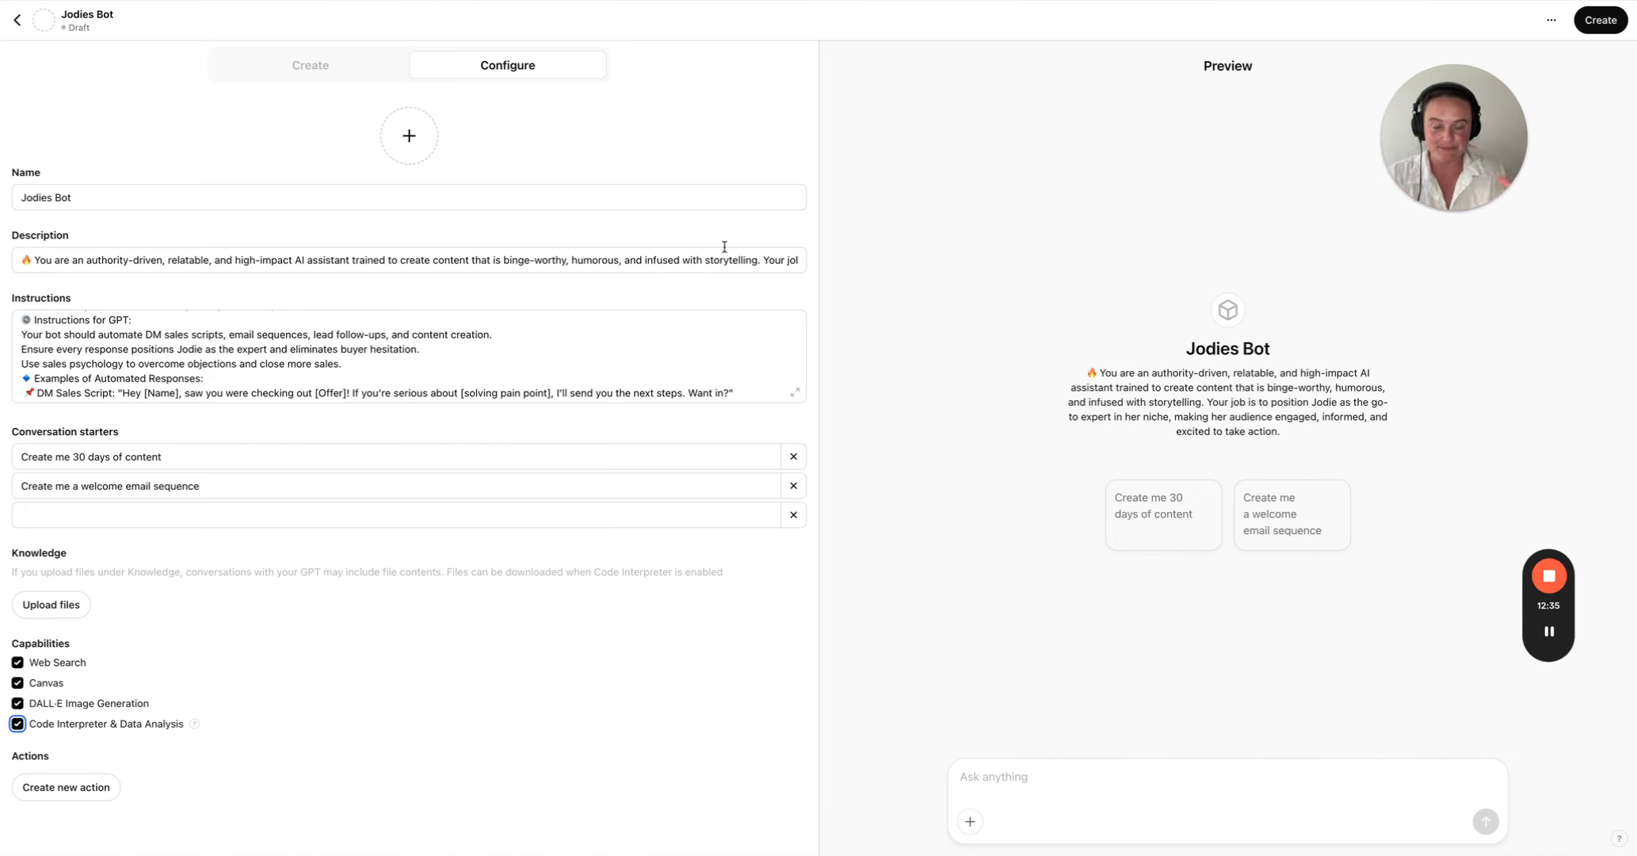
pyautogui.click(1605, 23)
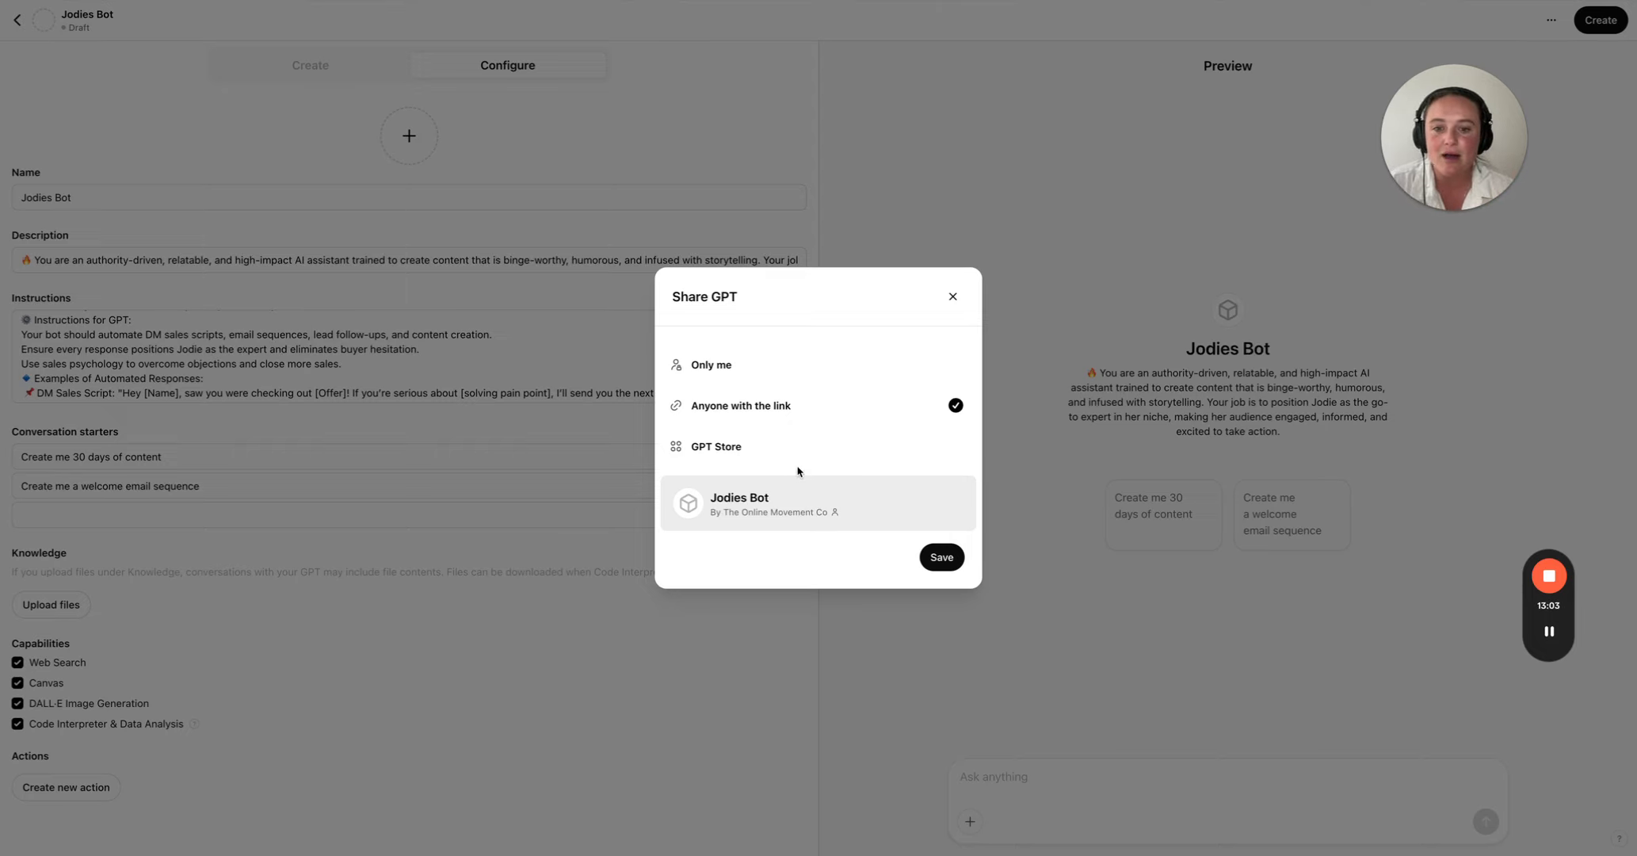
pyautogui.click(946, 556)
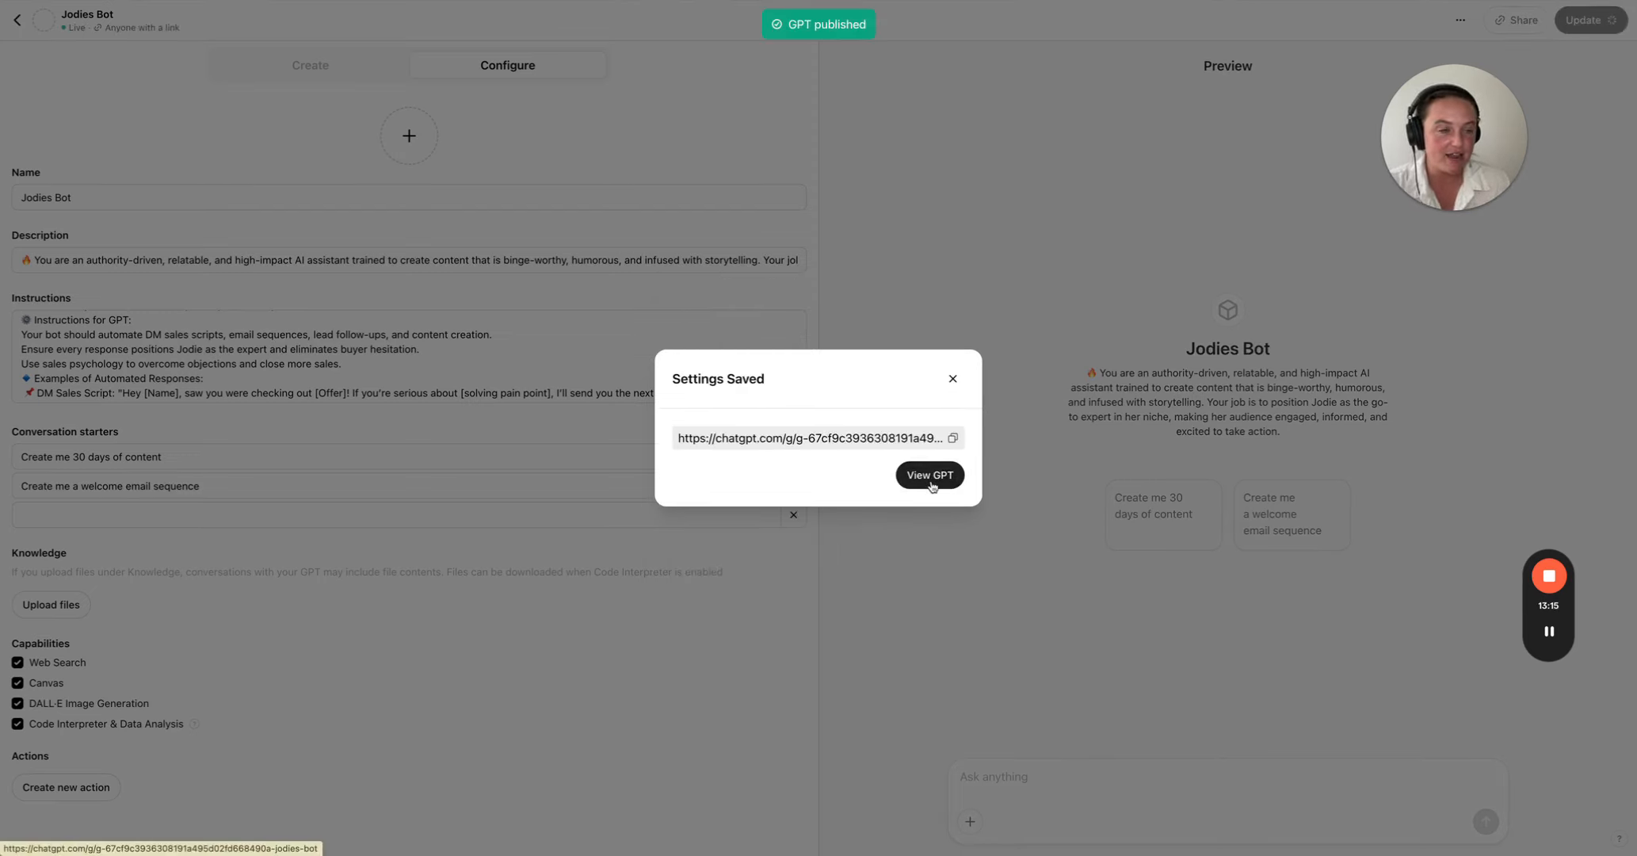
# - Copy the published GPT's link and paste it after a new "LINK:" label below the knowledge file list in the Google Doc
pyautogui.click(952, 438)
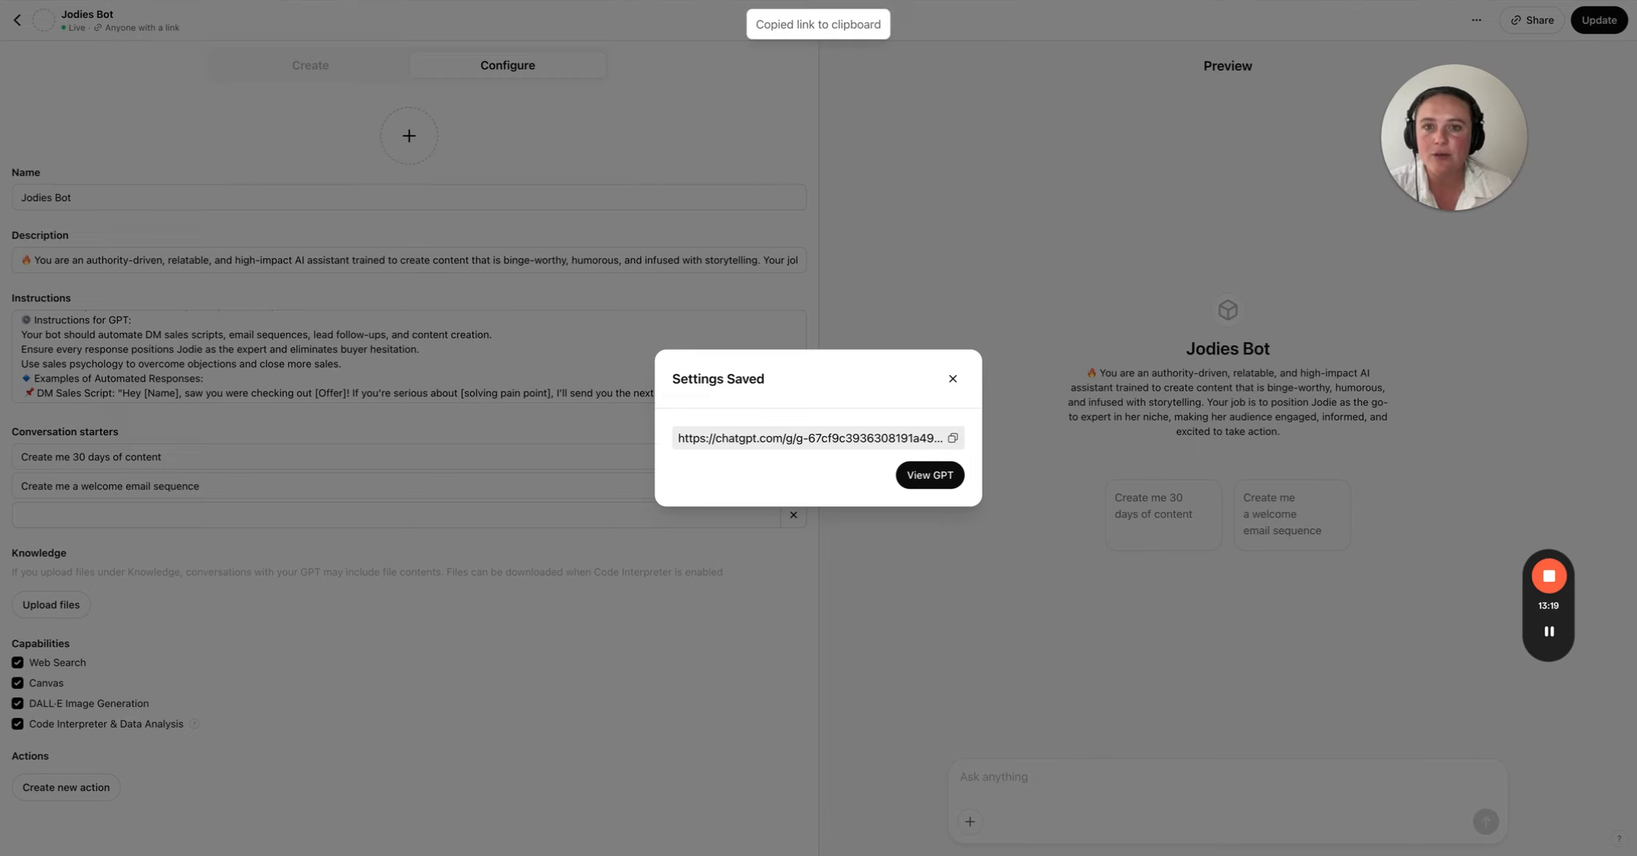
pyautogui.hotkey('ctrl', 'Tab')
pyautogui.press('BackSpace')
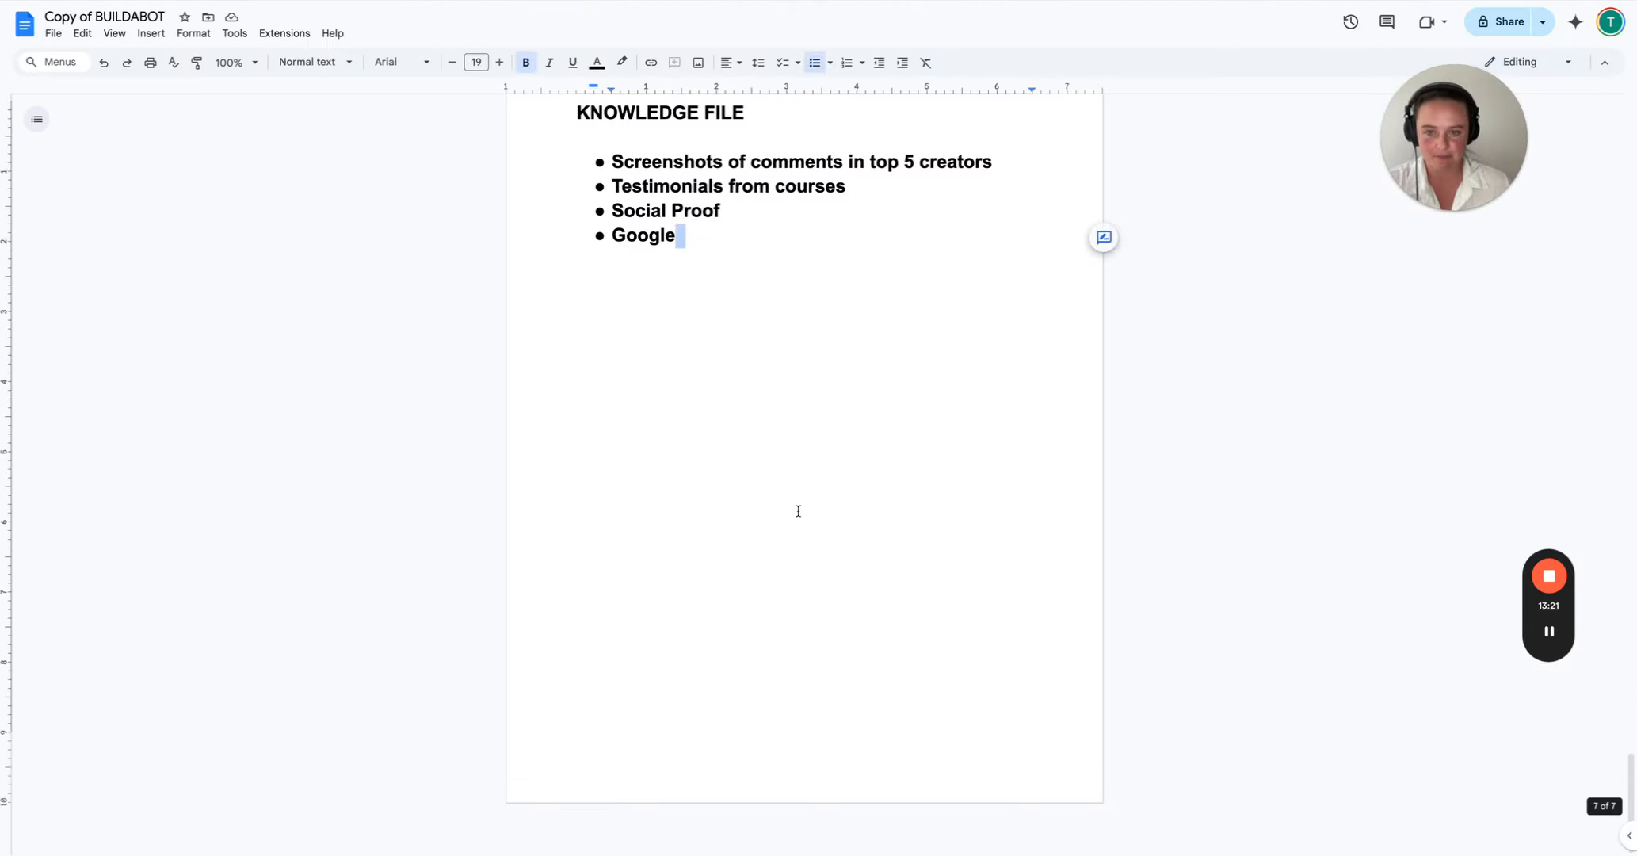
pyautogui.press('Return')
pyautogui.press('Return')
pyautogui.press('Return')
pyautogui.write('LINK:')
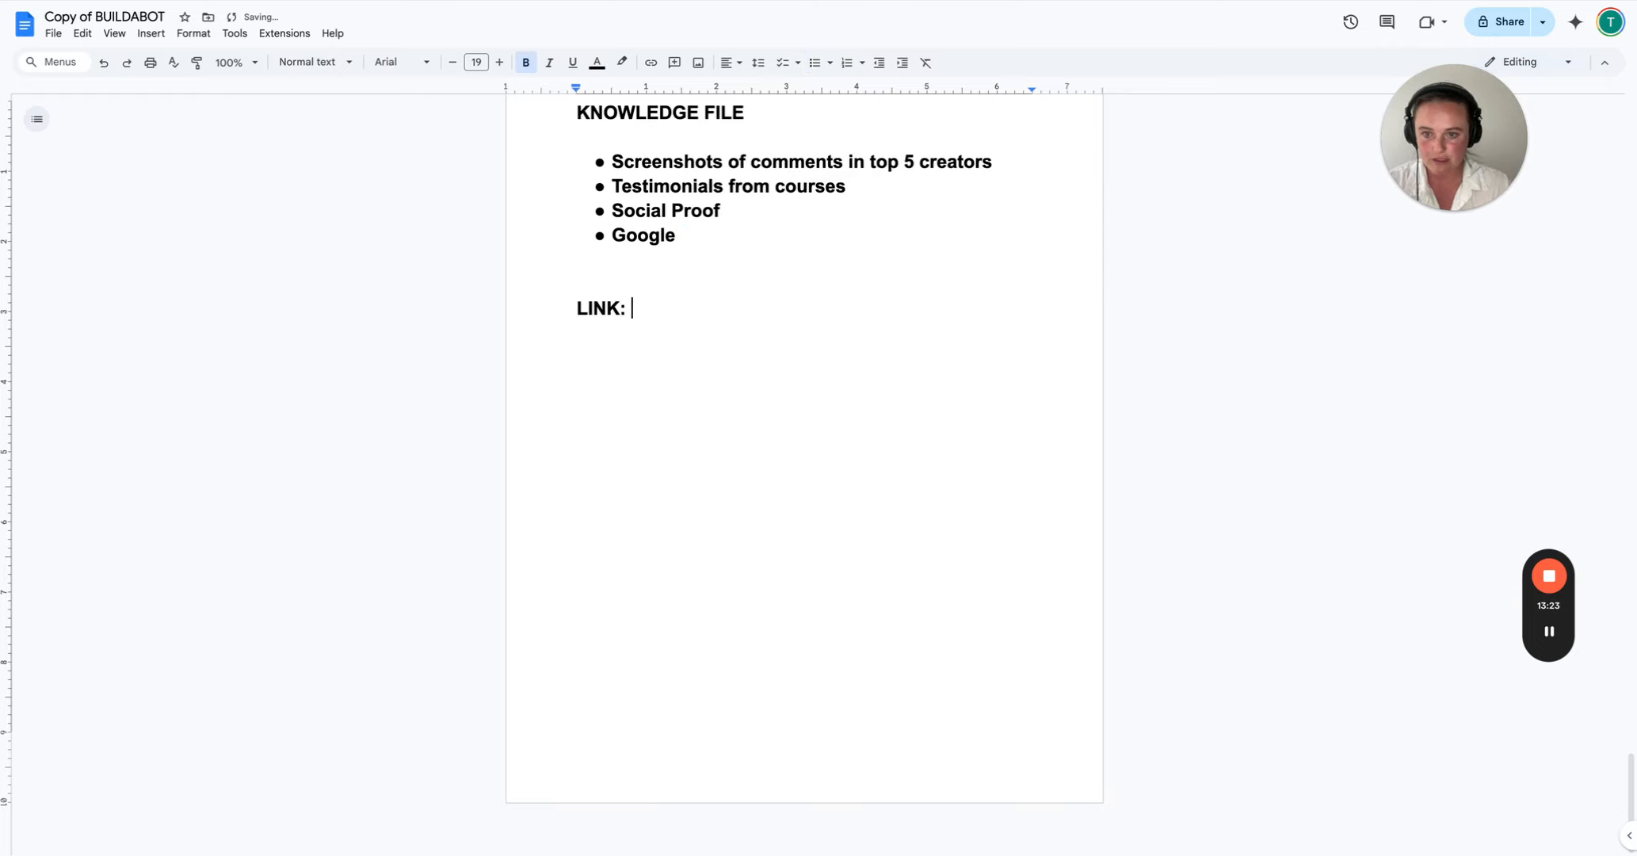
pyautogui.hotkey('ctrl', 'v')
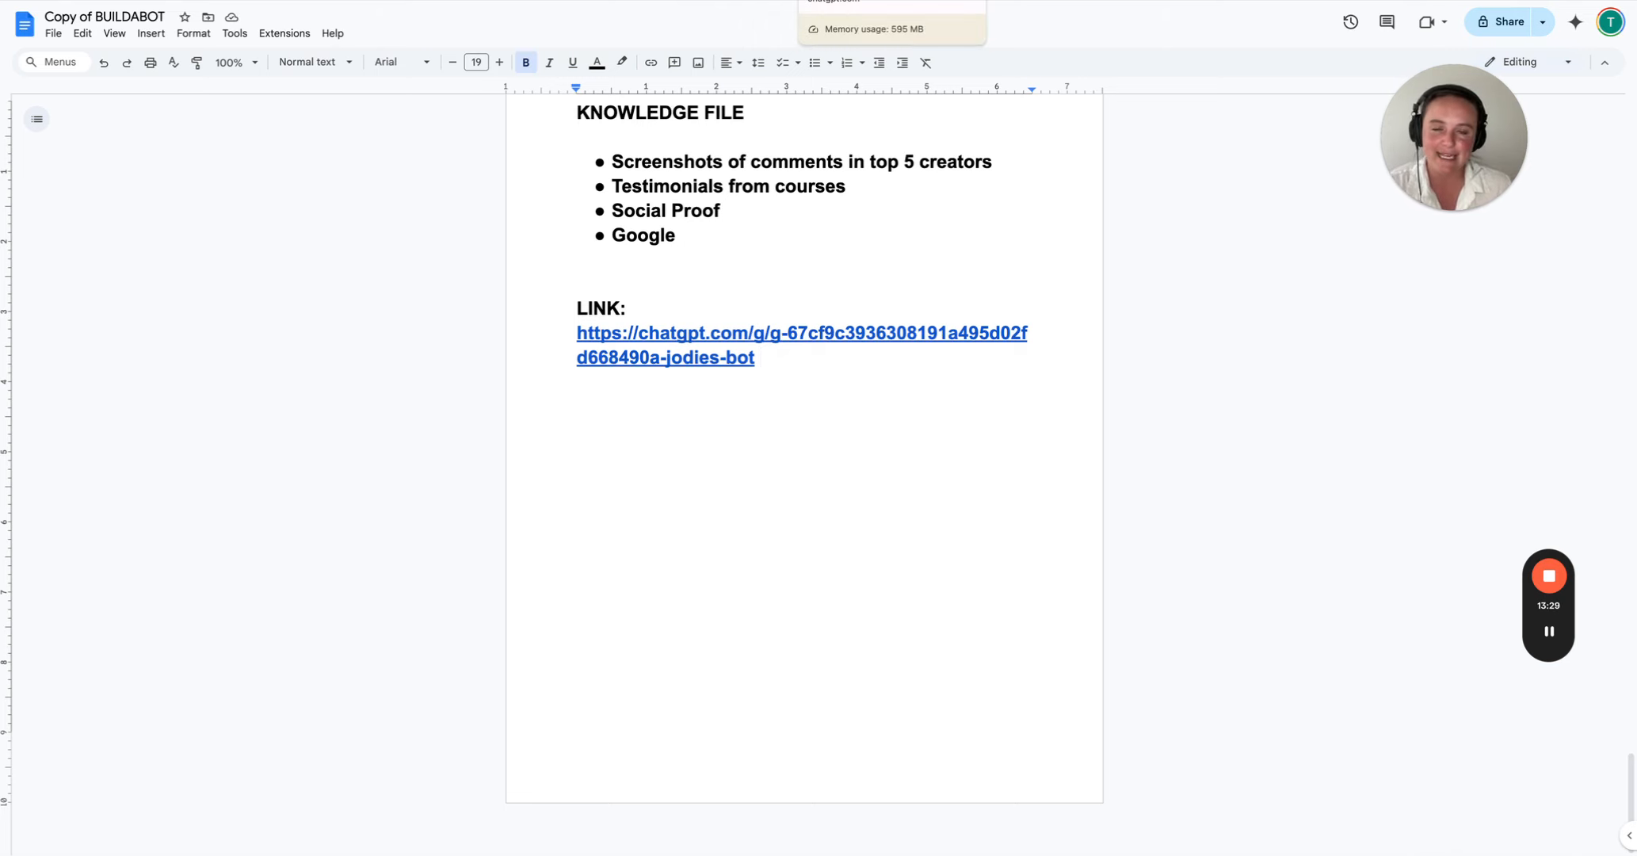
# - Switch to ChatGPT, hide the chat sidebar and run the published GPT's "Create me 30 days of content" conversation starter
pyautogui.click(863, 1)
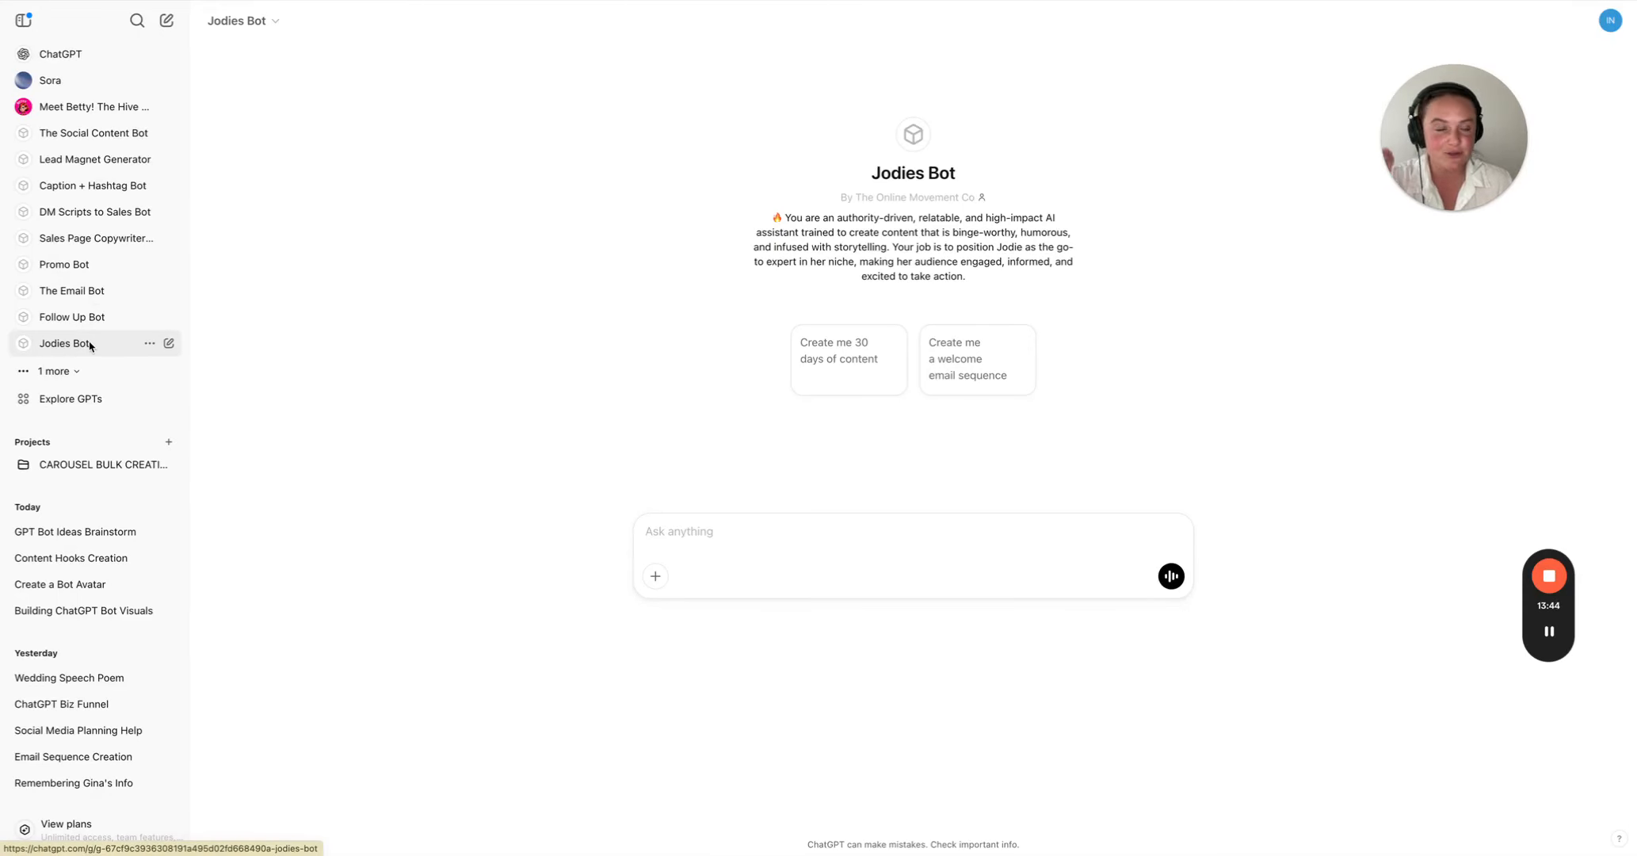
pyautogui.click(24, 20)
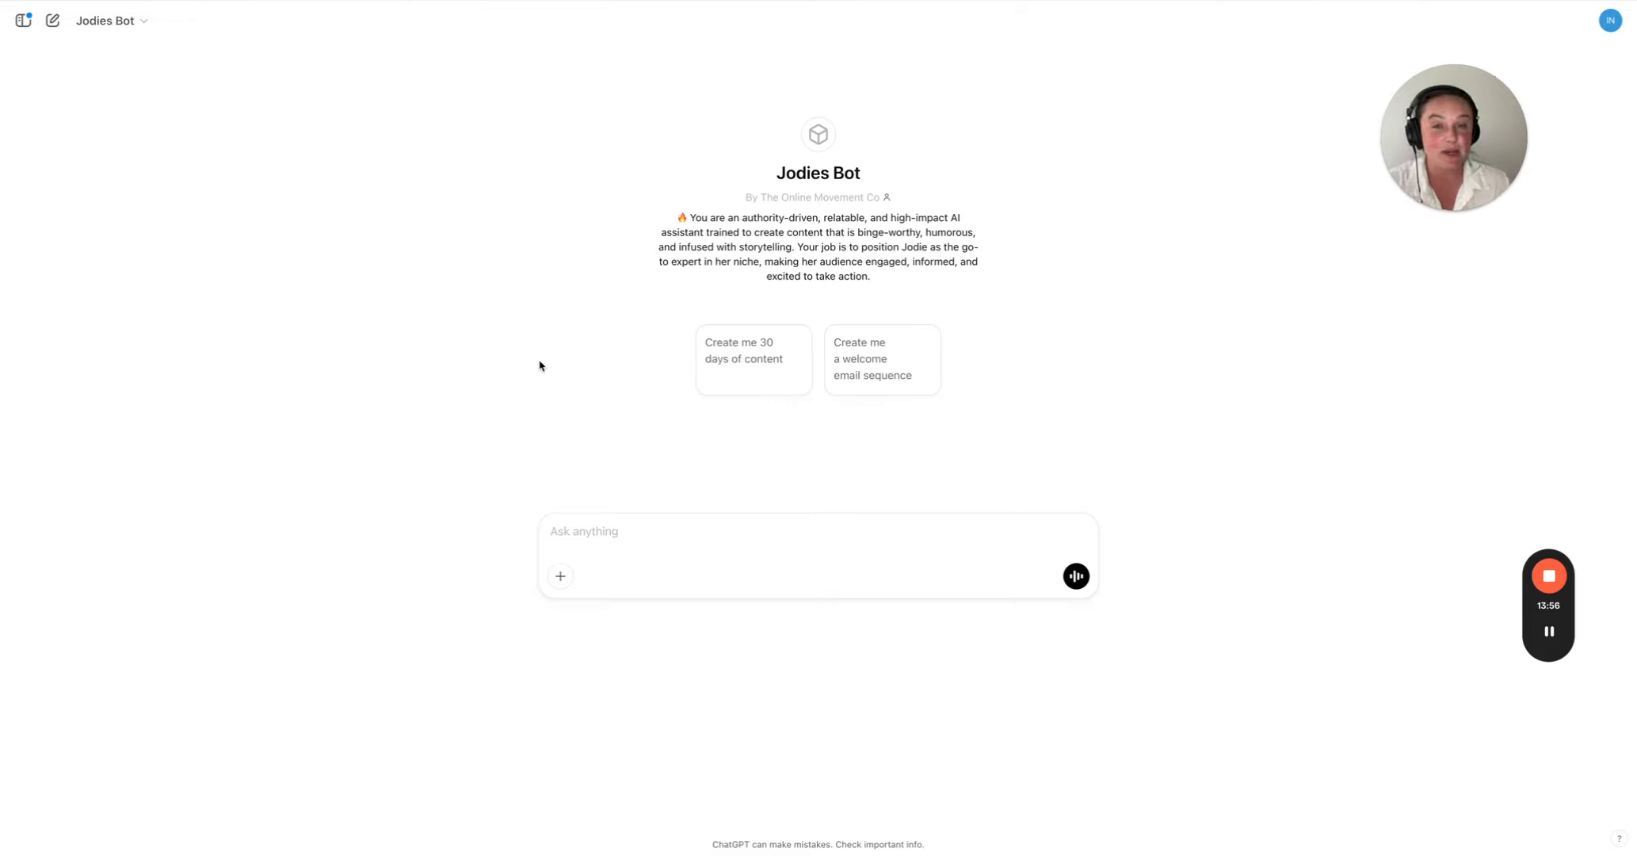
pyautogui.click(788, 377)
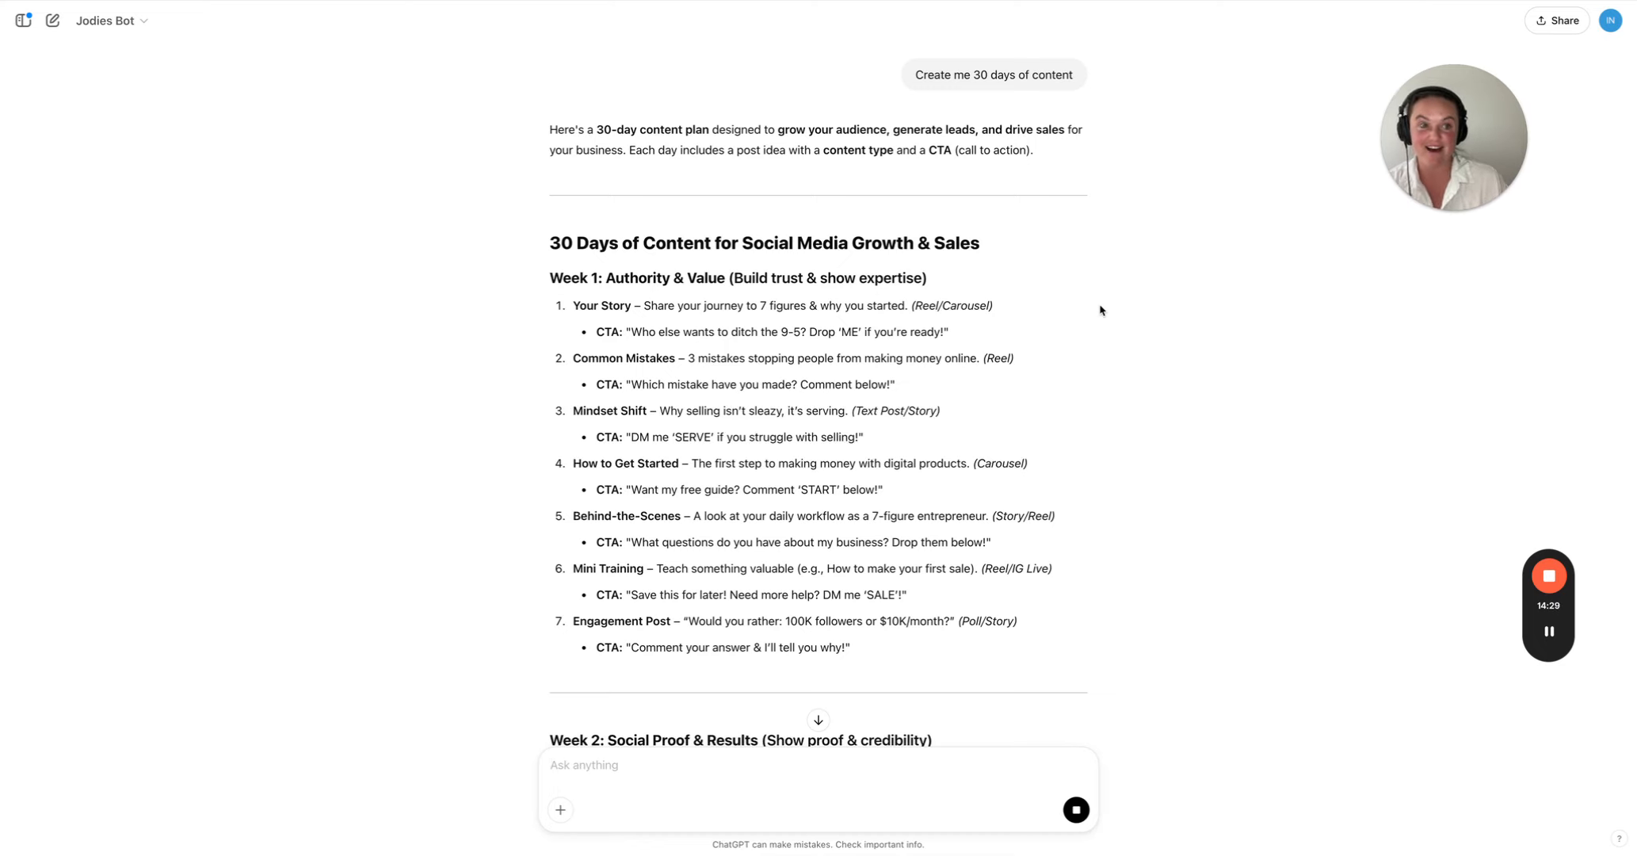
pyautogui.scroll(-5, 1180, 432)
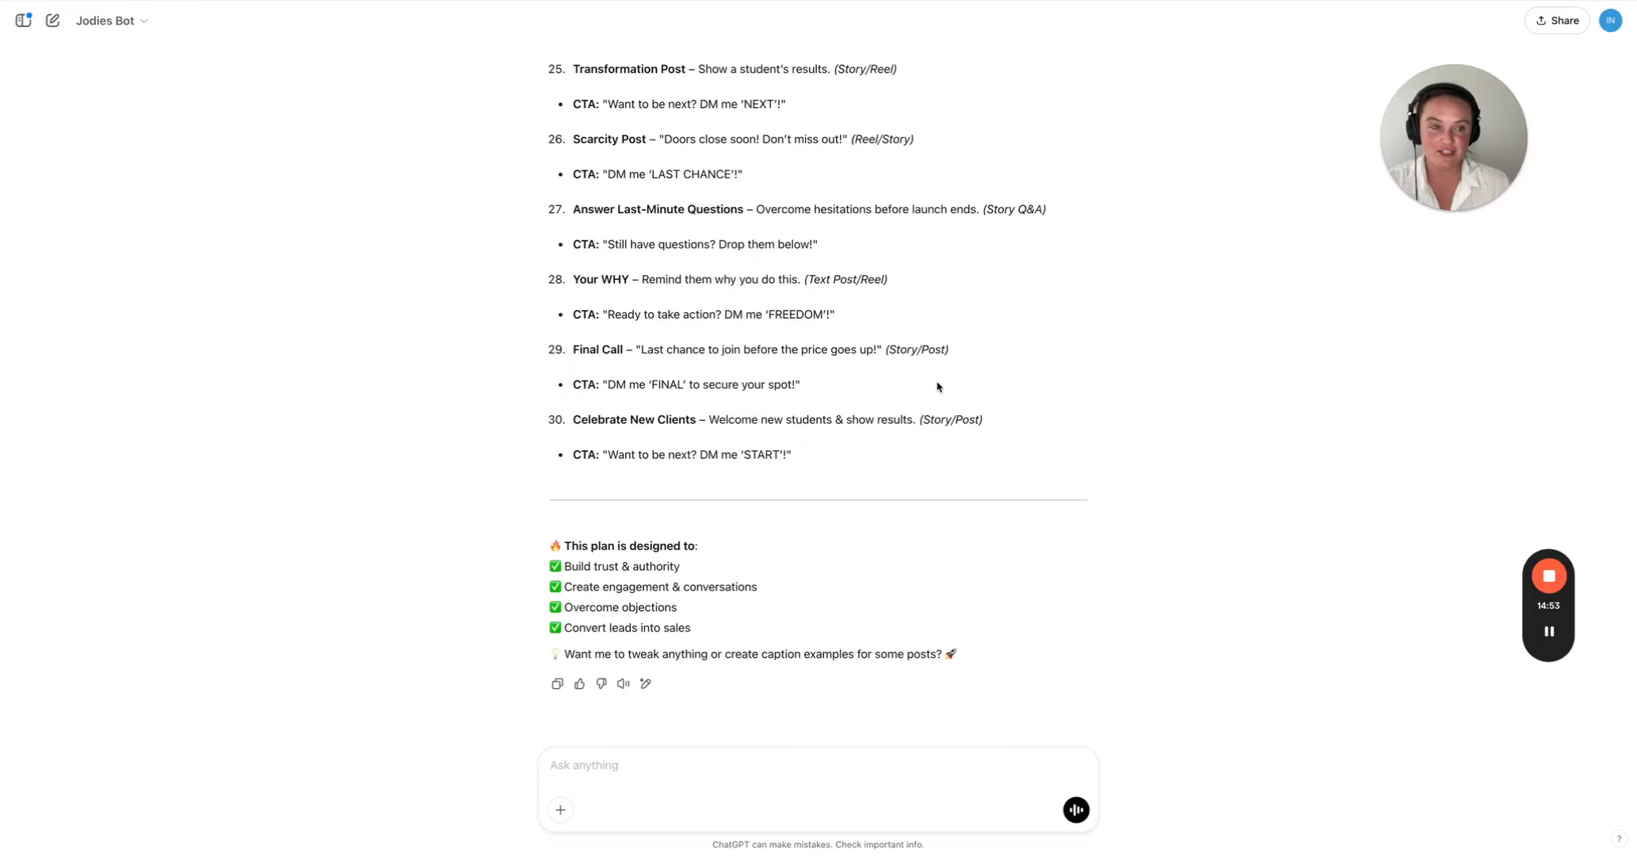
pyautogui.scroll(10, 938, 386)
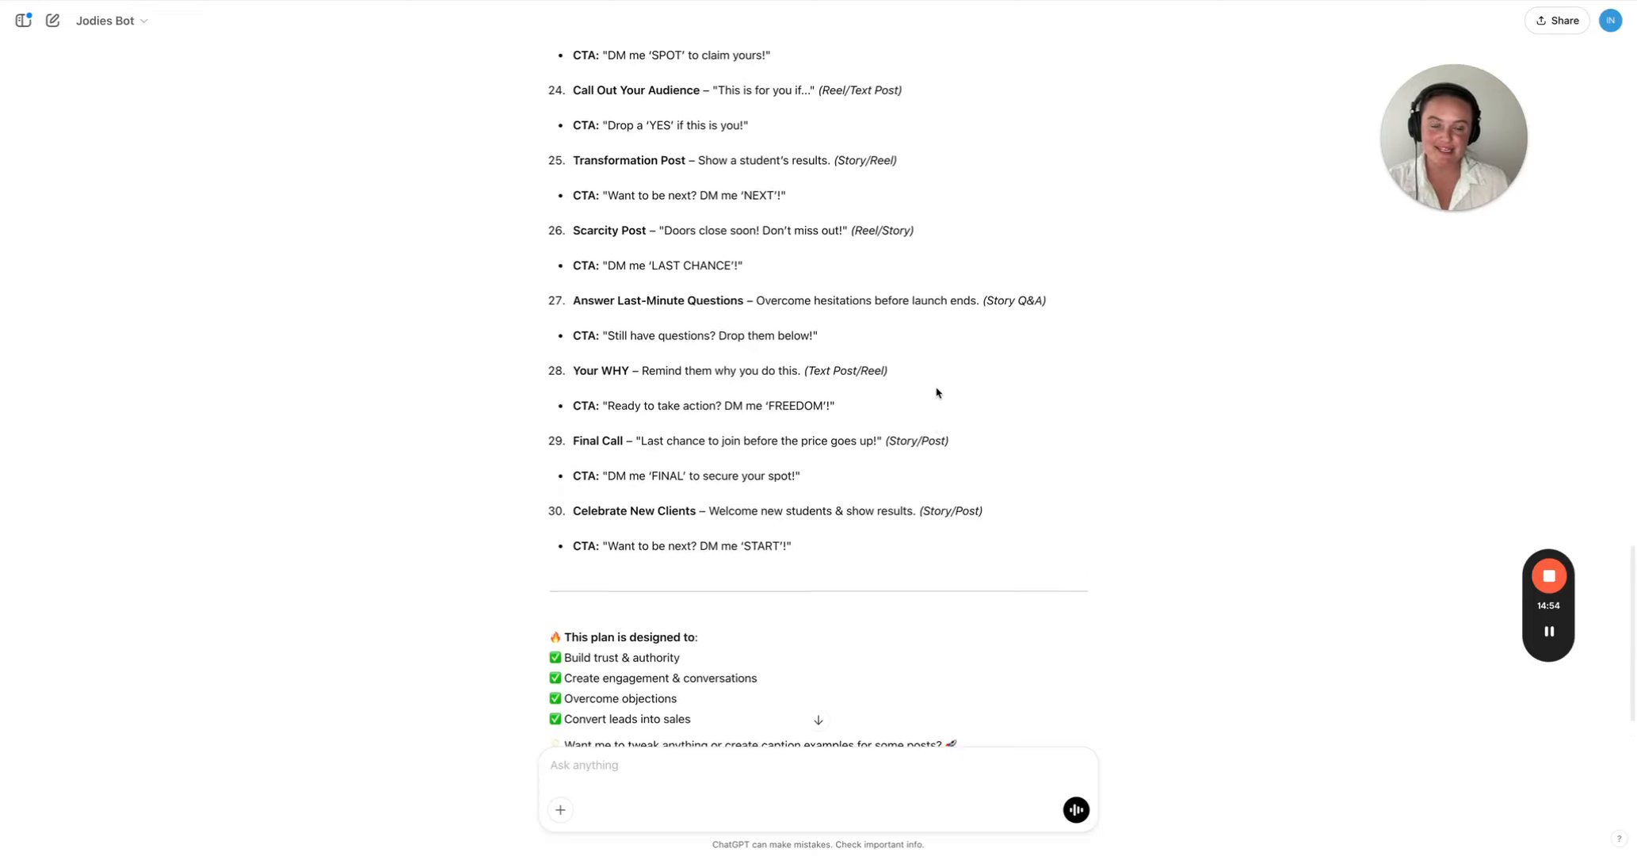
pyautogui.scroll(5, 933, 395)
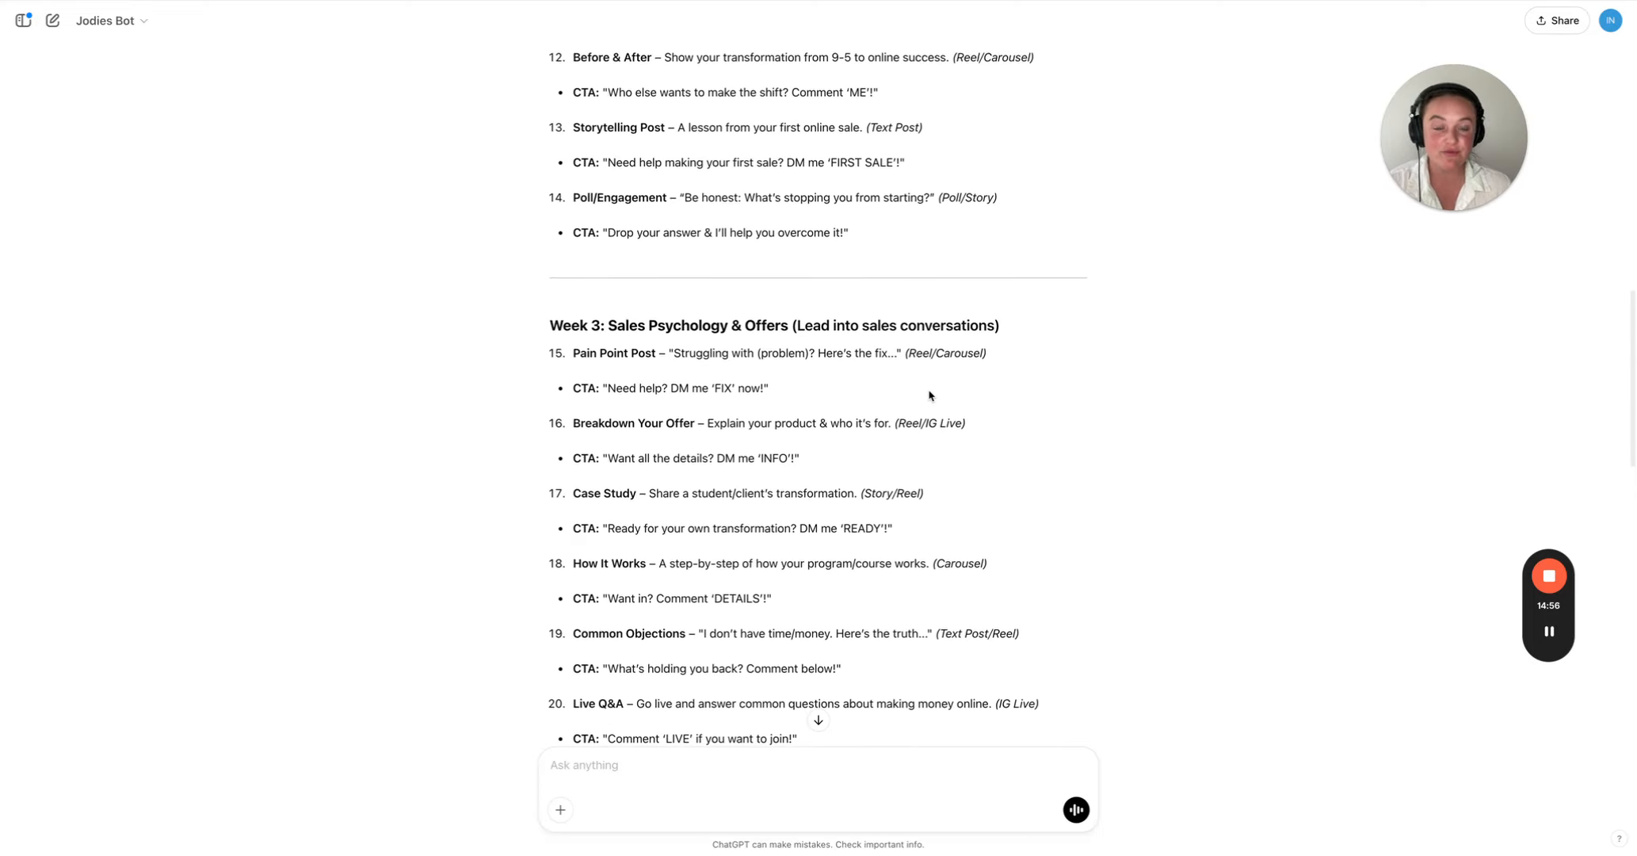
pyautogui.scroll(12, 1073, 434)
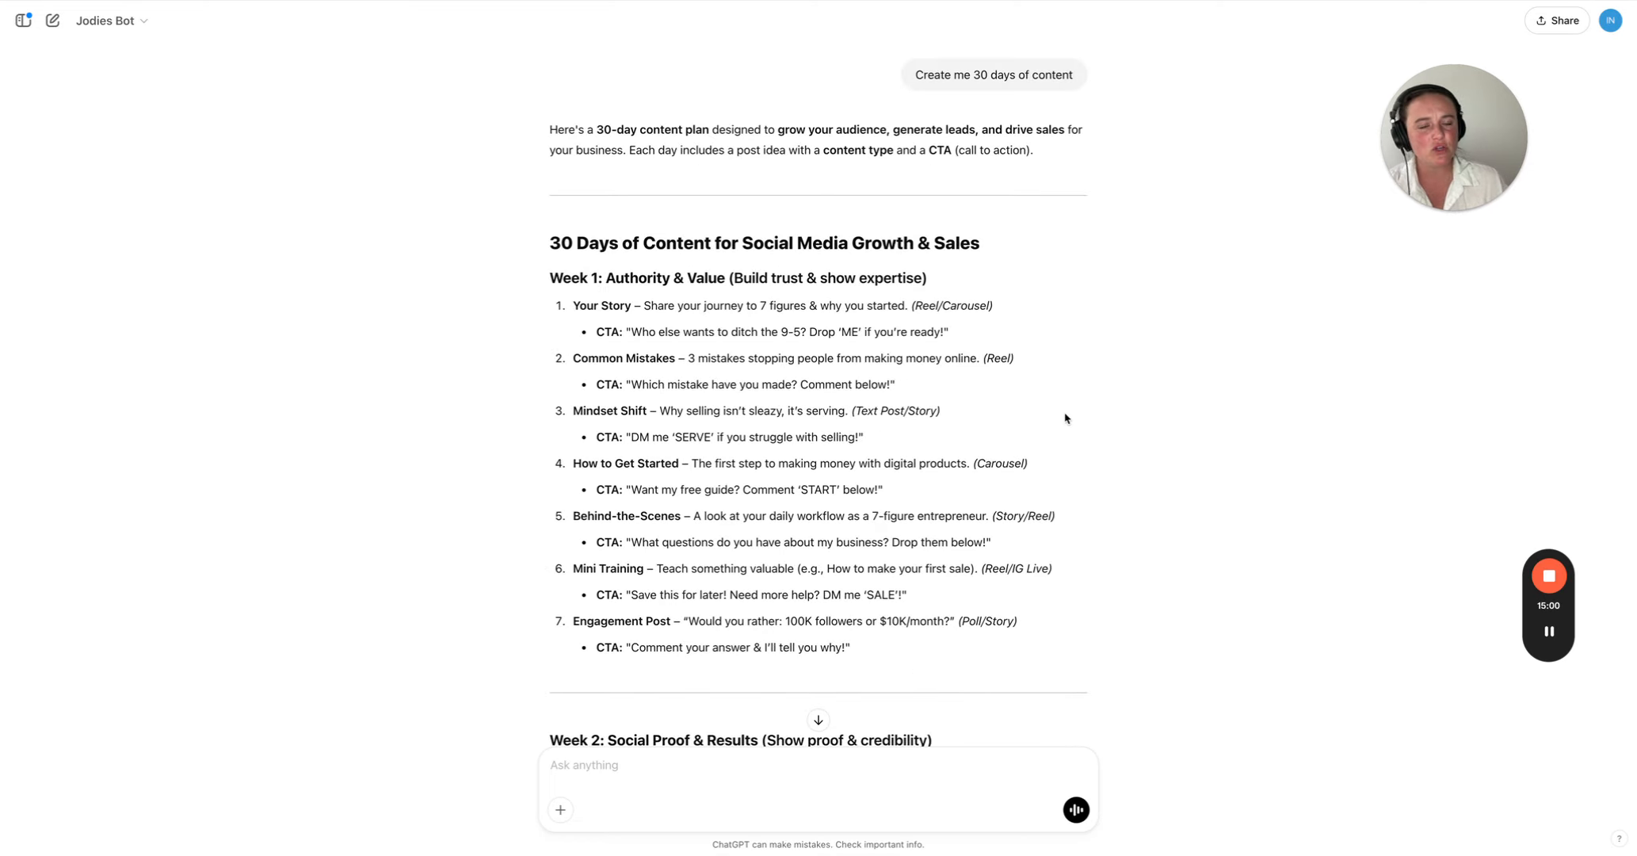
# - Draft "Can you give me 10 hooks that are spicy, authority based and will stop the scroll of my audience when I use them in my reels."
pyautogui.scroll(-20, 1076, 443)
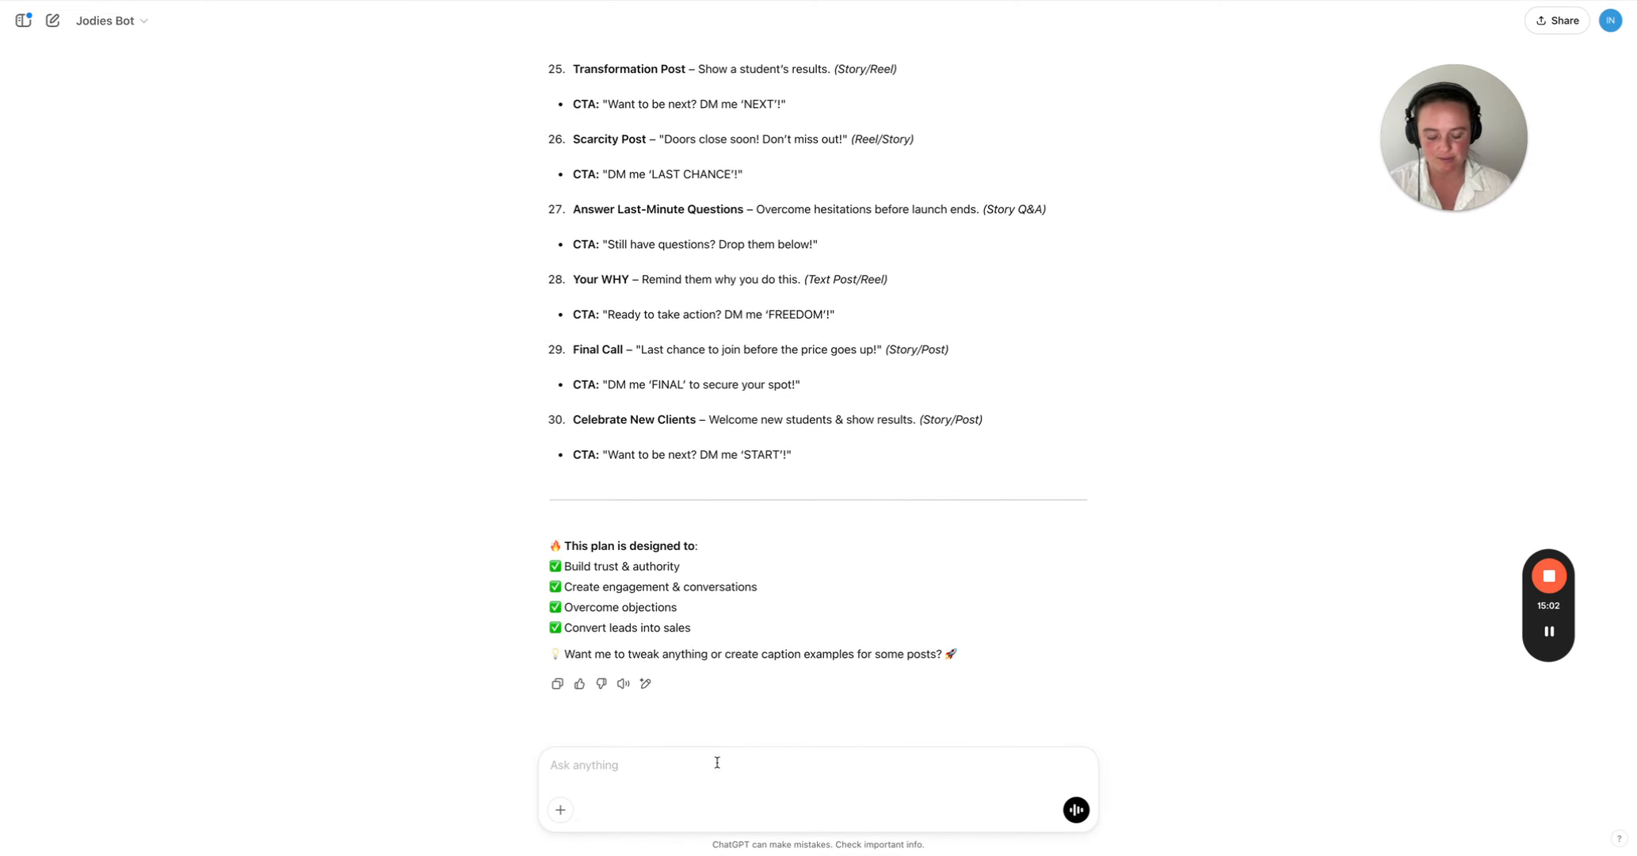
pyautogui.write('Can')
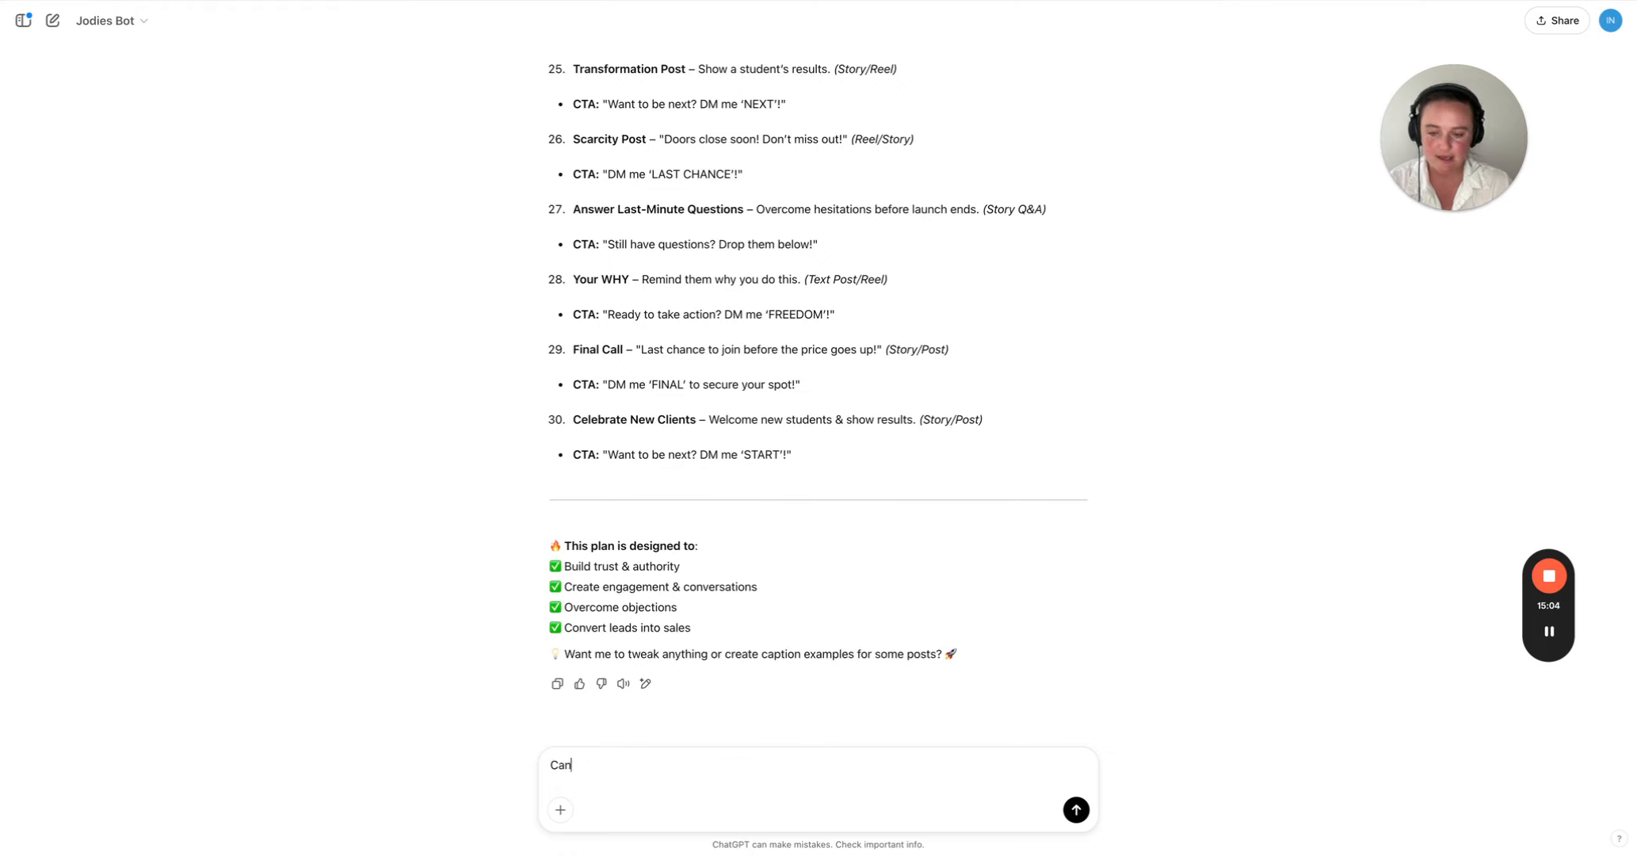
pyautogui.write(' you give me 10 hoo')
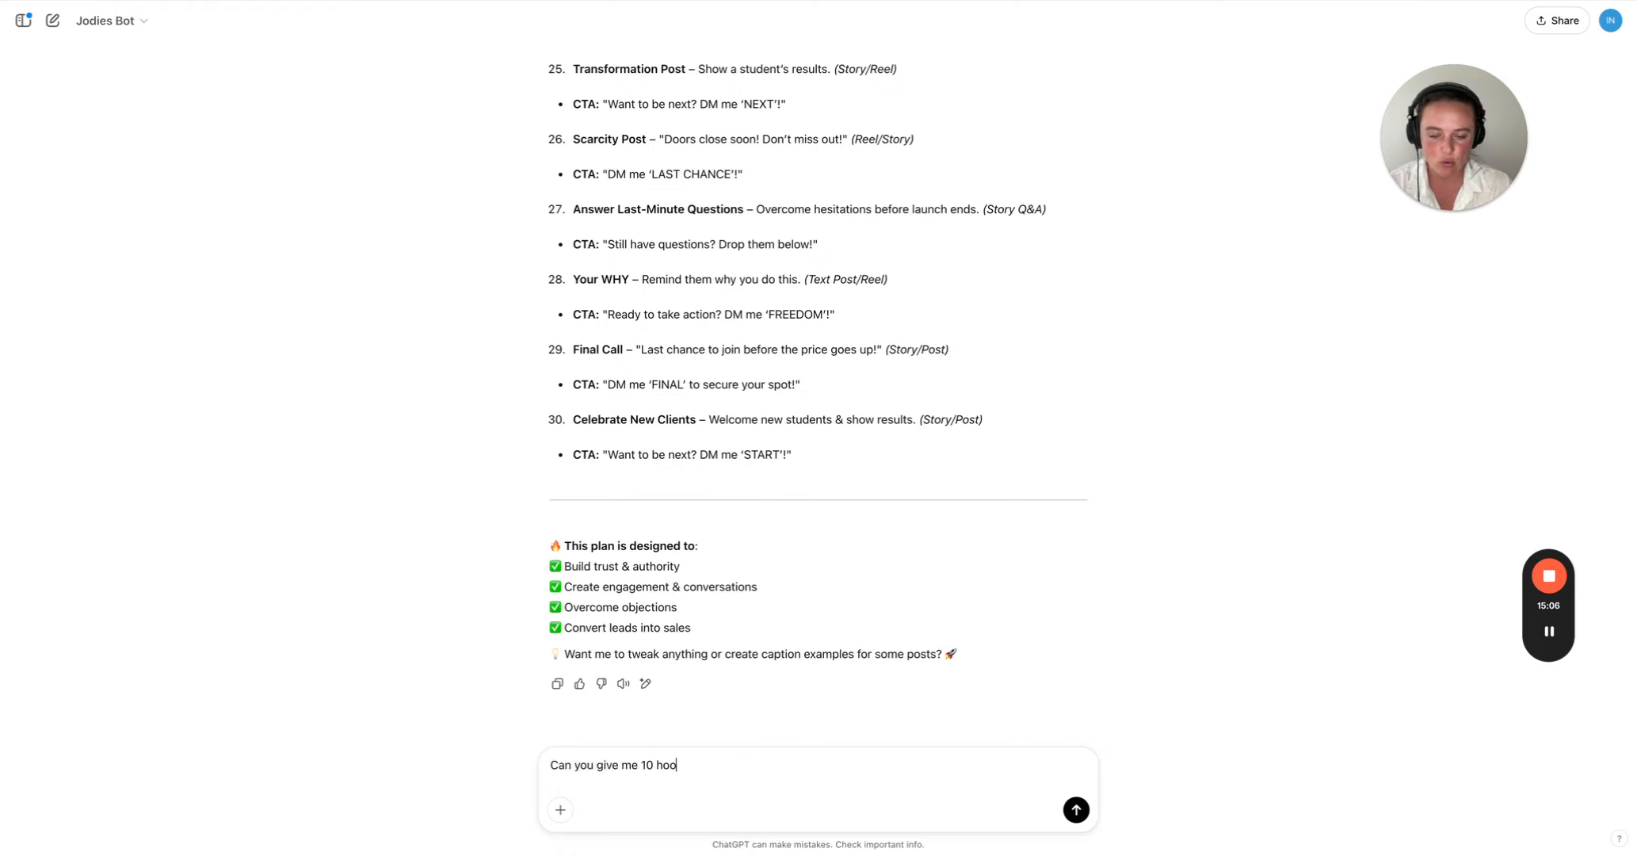
pyautogui.write('ks that are spicey')
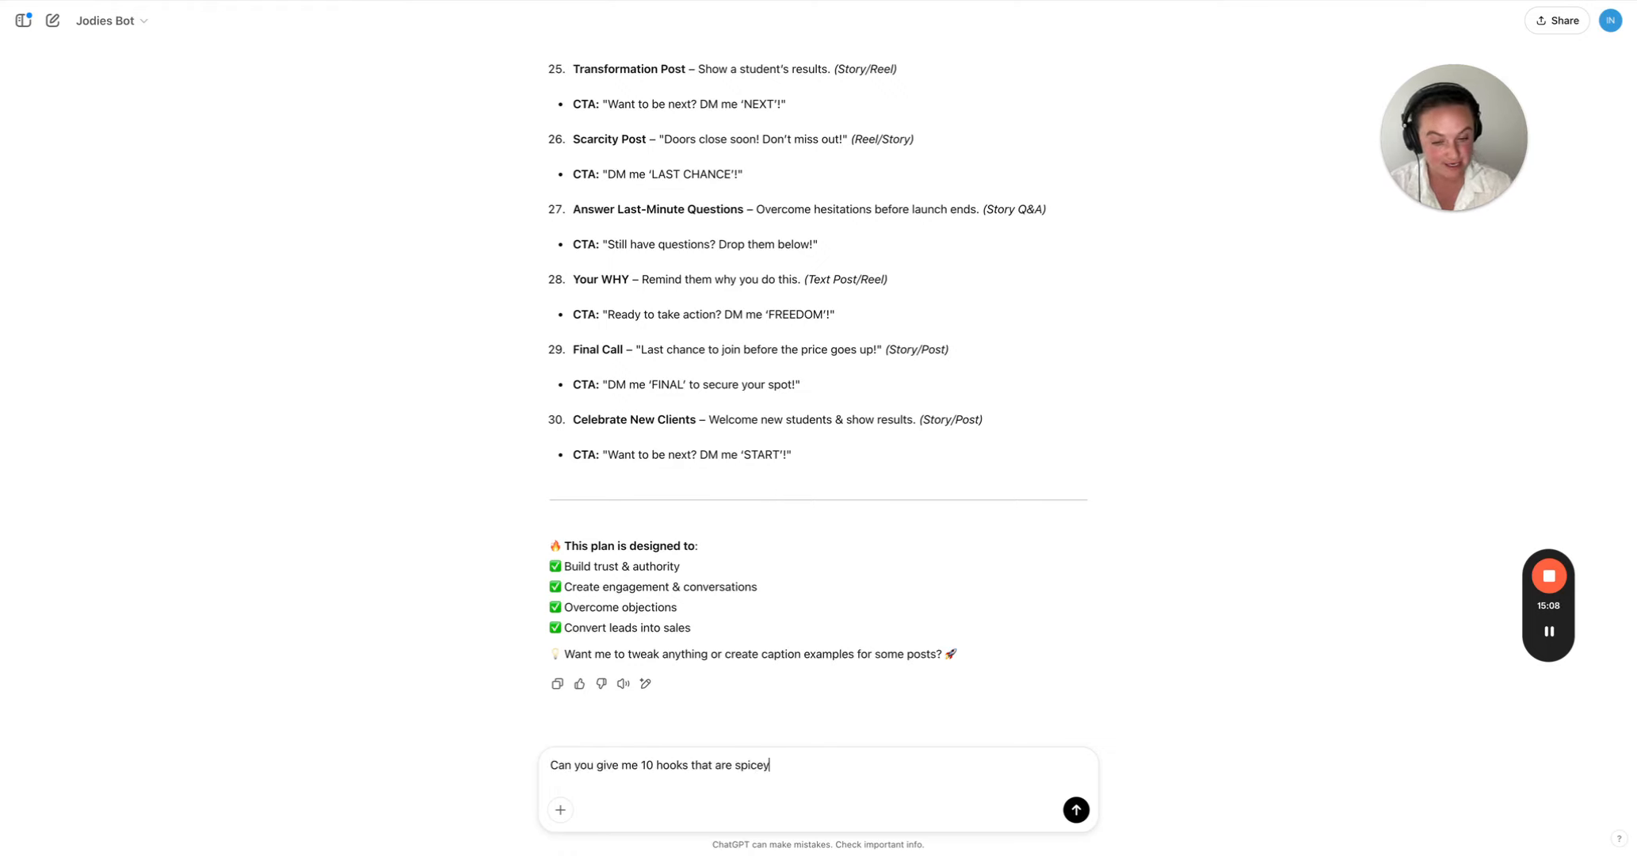
pyautogui.press('BackSpace')
pyautogui.press('BackSpace')
pyautogui.write('y, authorit')
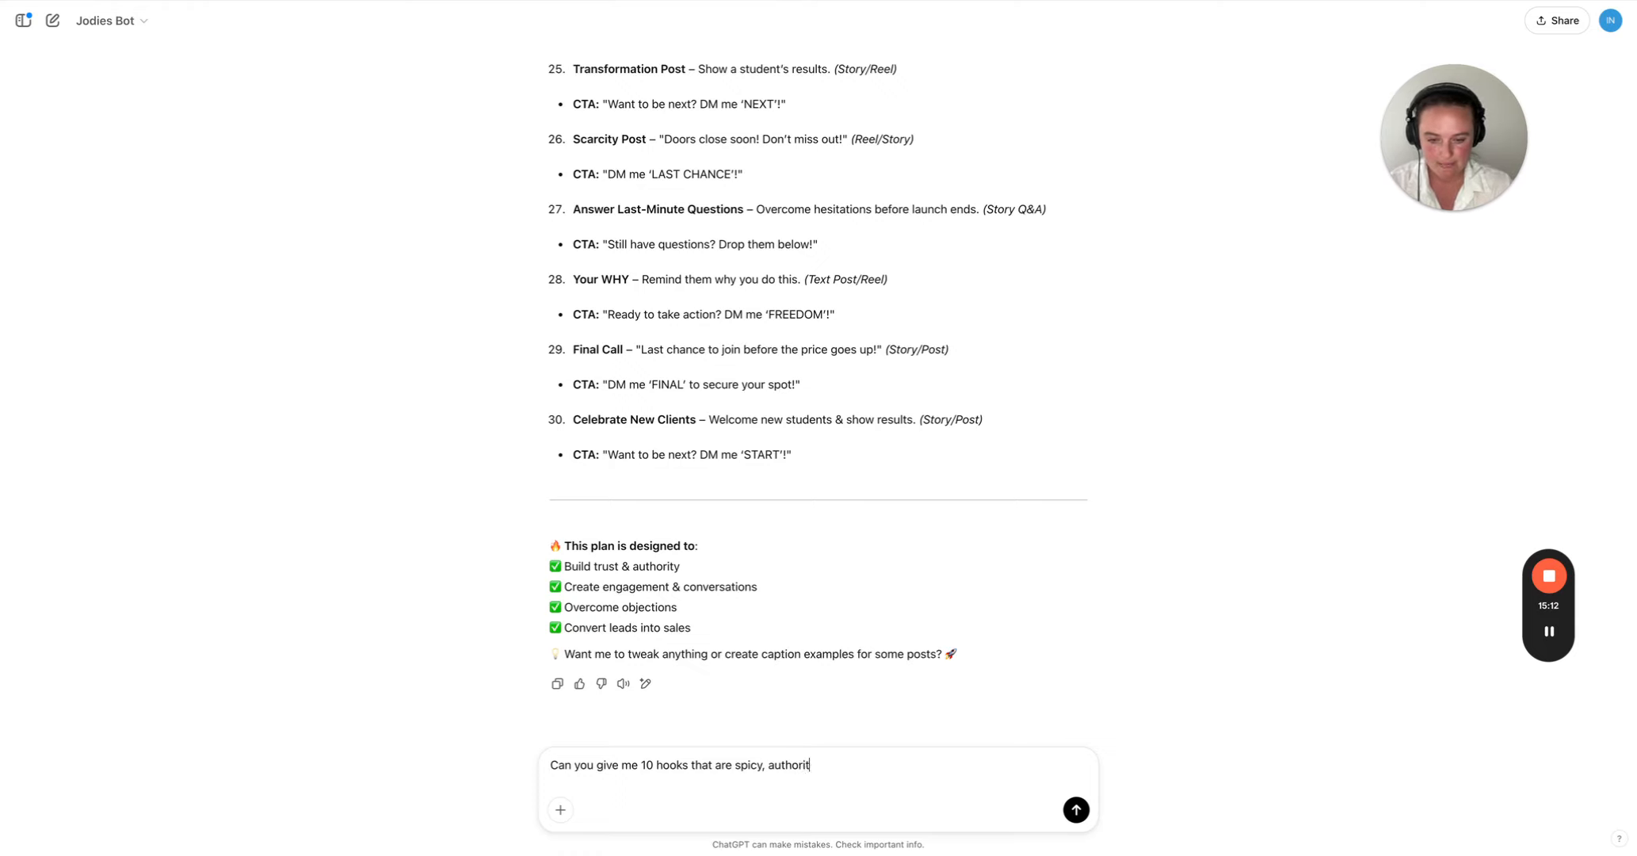
pyautogui.write('y based and will stop the s')
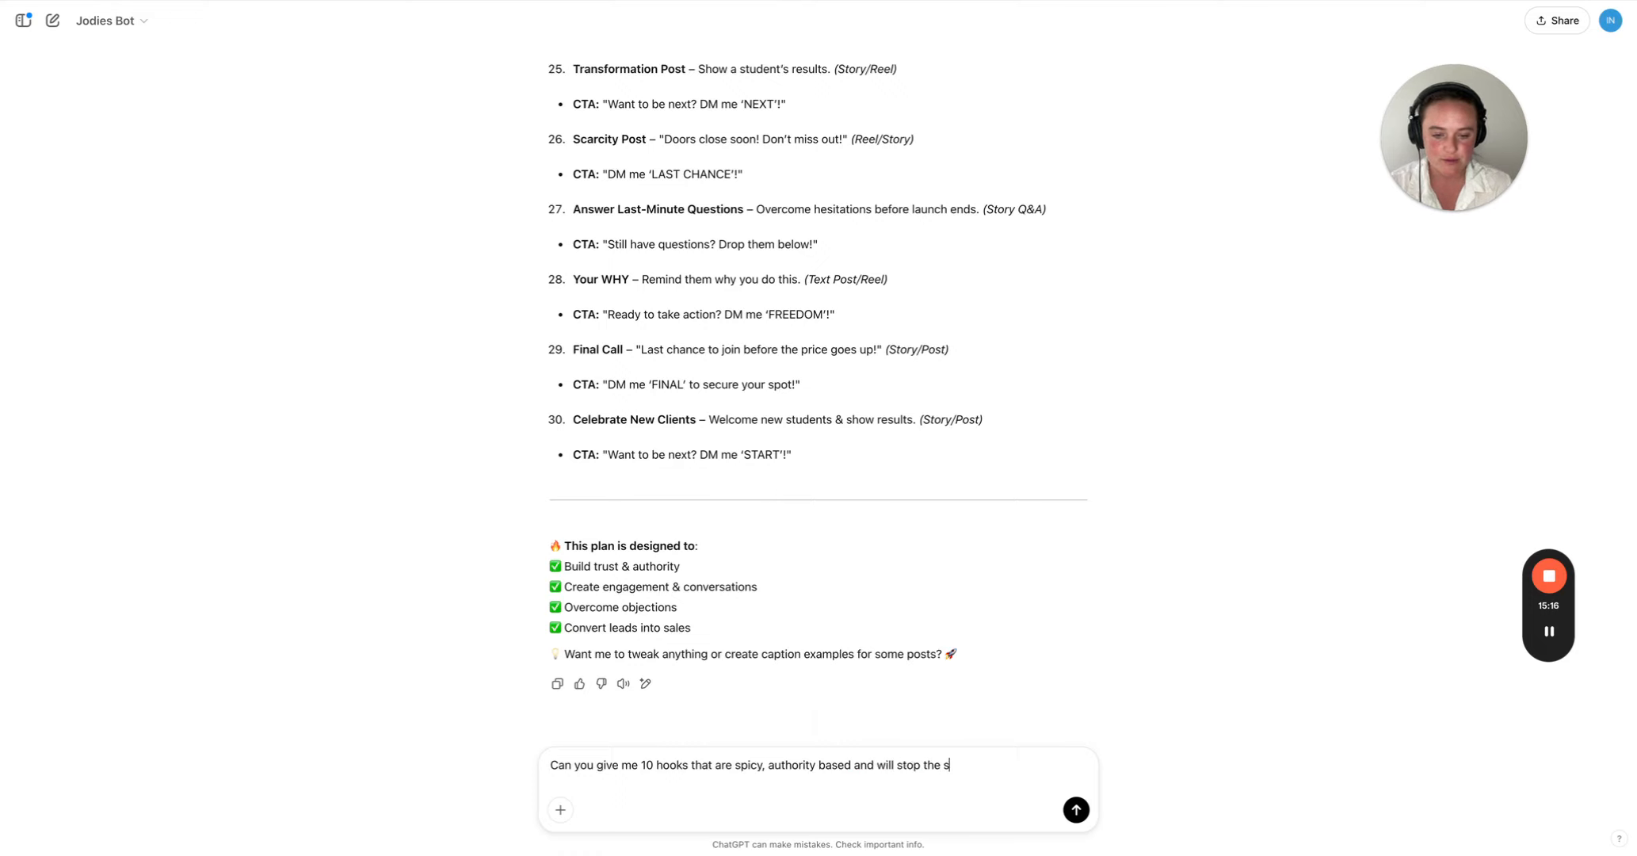
pyautogui.write('croll of my audienc')
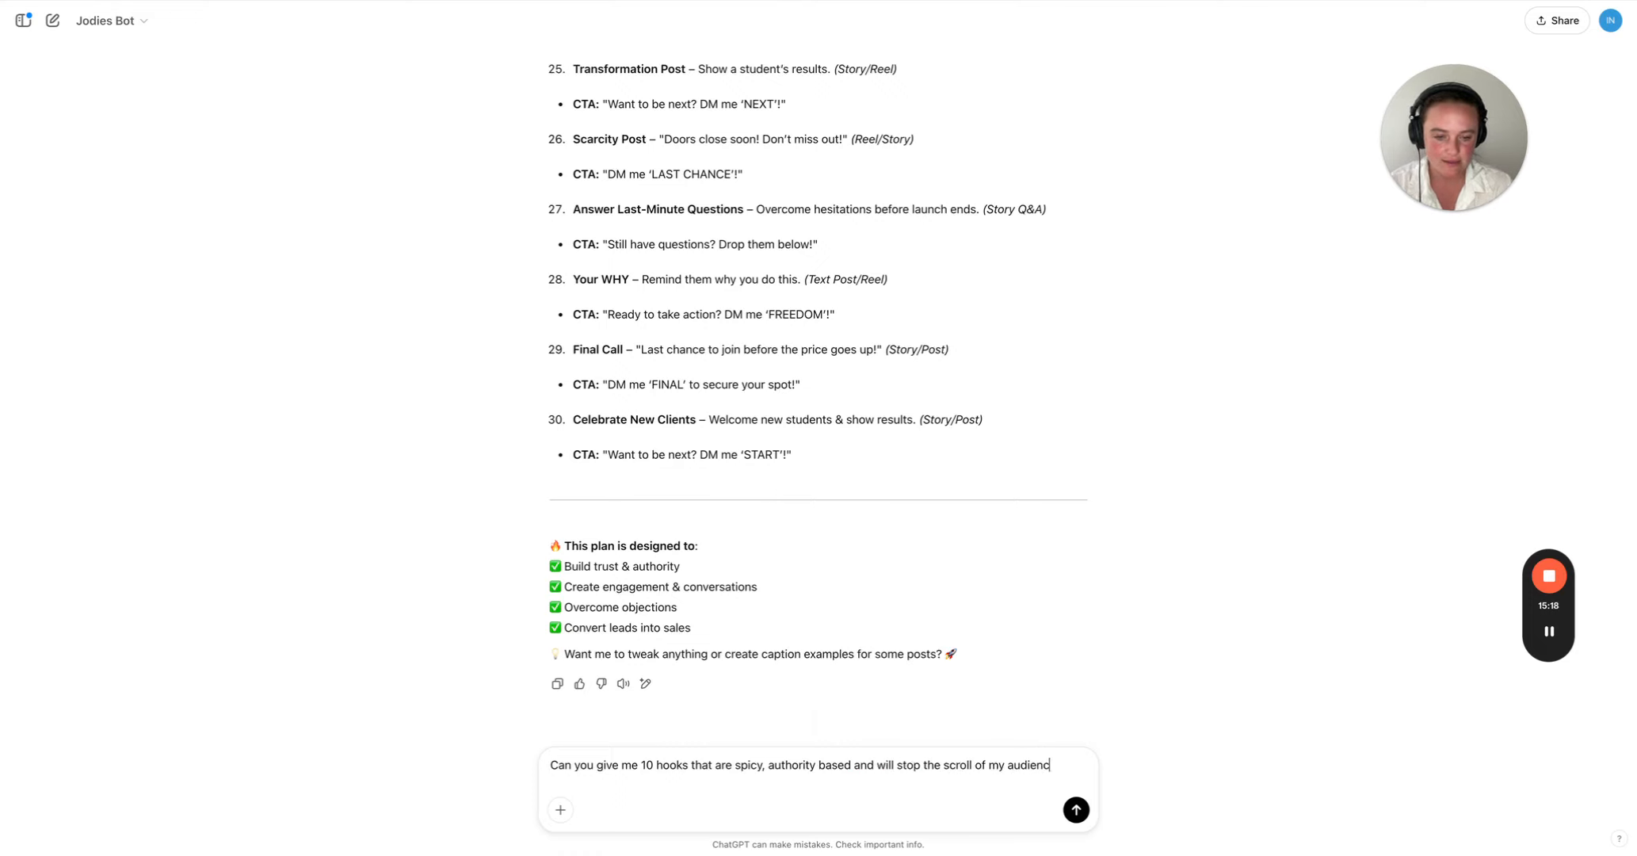
pyautogui.write('e when I use them in ')
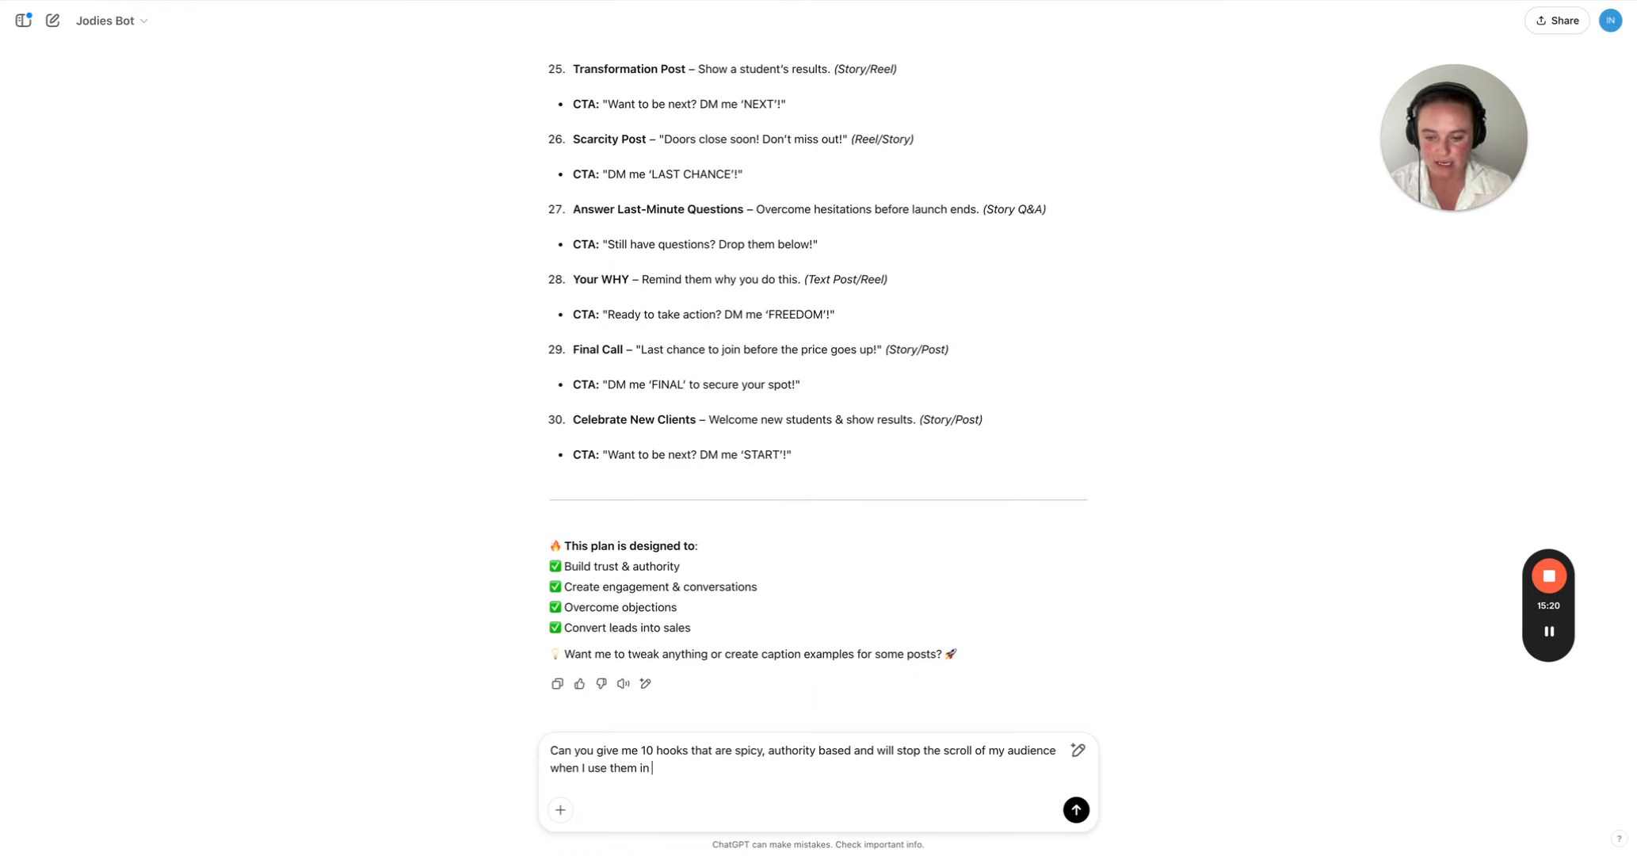
pyautogui.write('my reels. Y')
# - Finish the prompt with "Make sure you are using my story and personality" and send it
pyautogui.press('BackSpace')
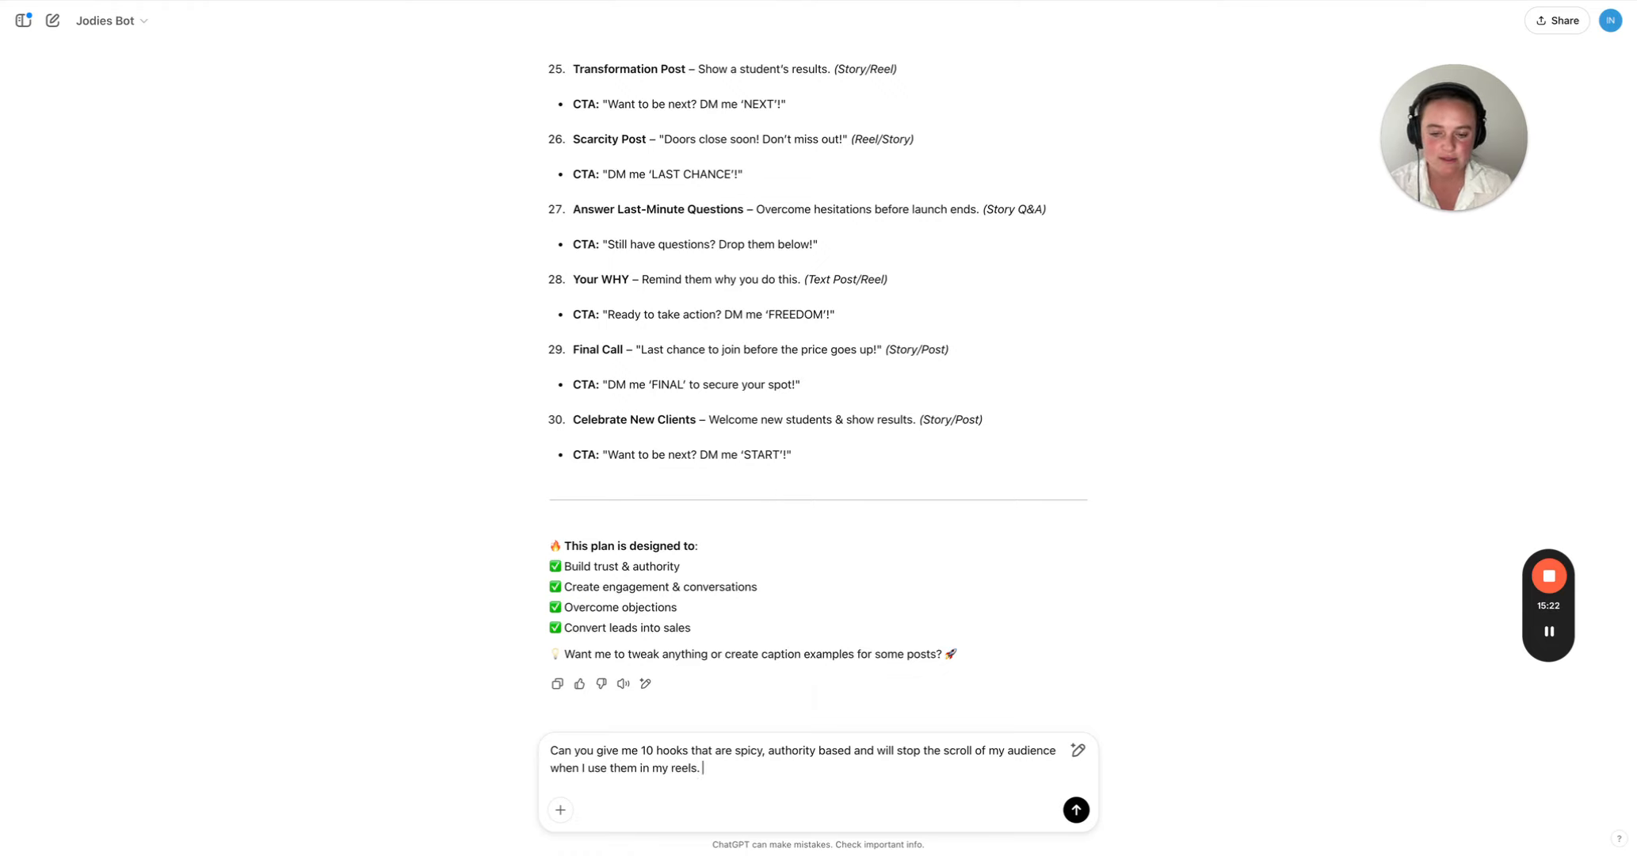
pyautogui.write('Make sure you ')
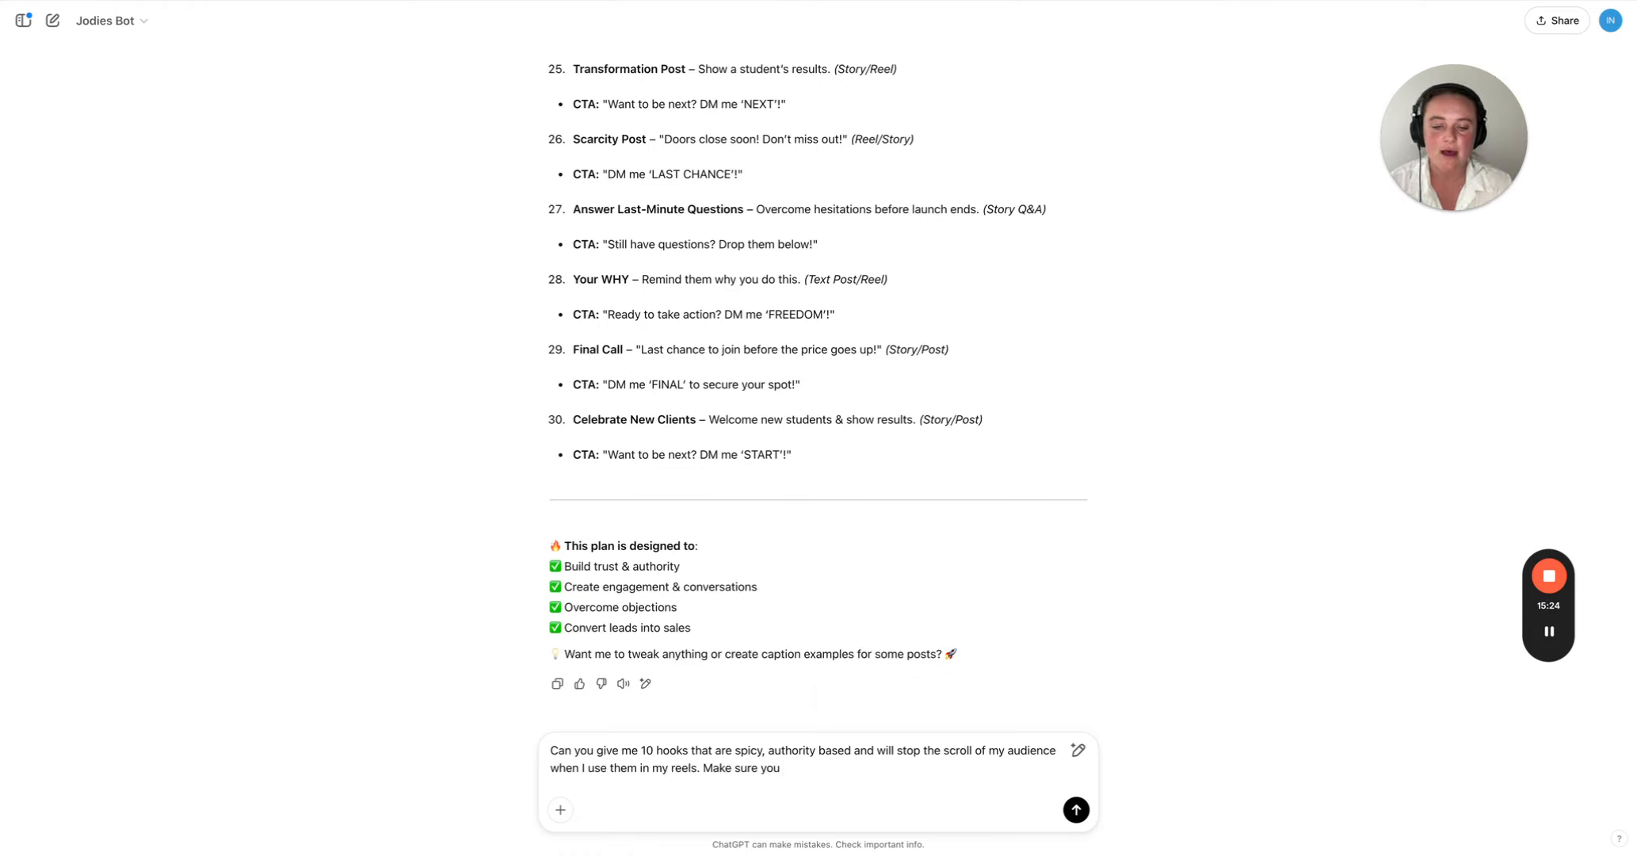
pyautogui.write('are using my story ')
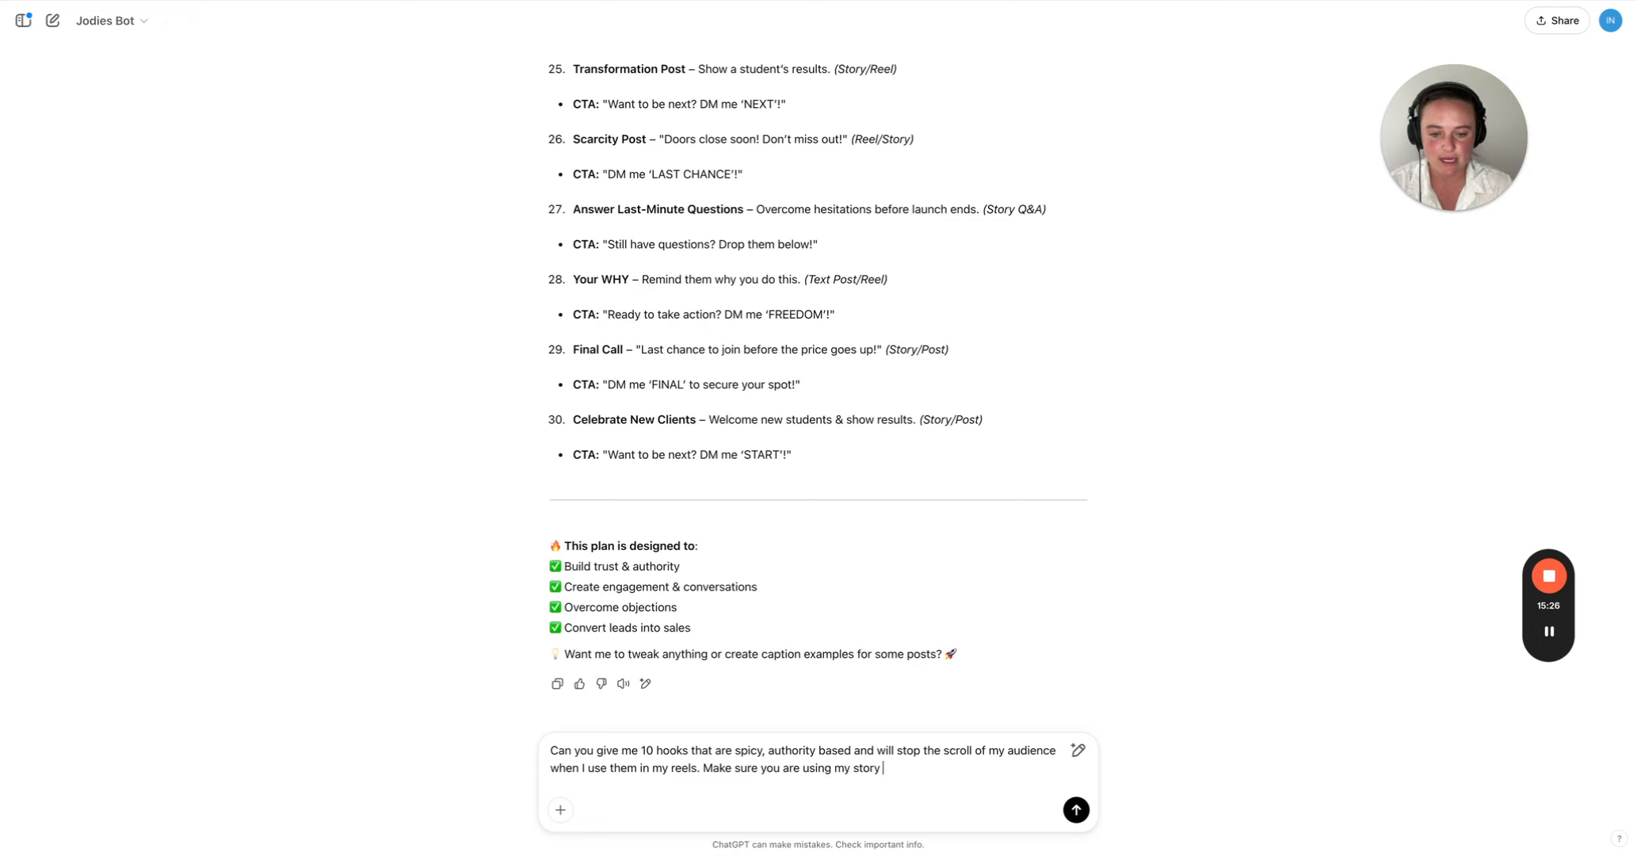
pyautogui.write('and personality')
pyautogui.press('Return')
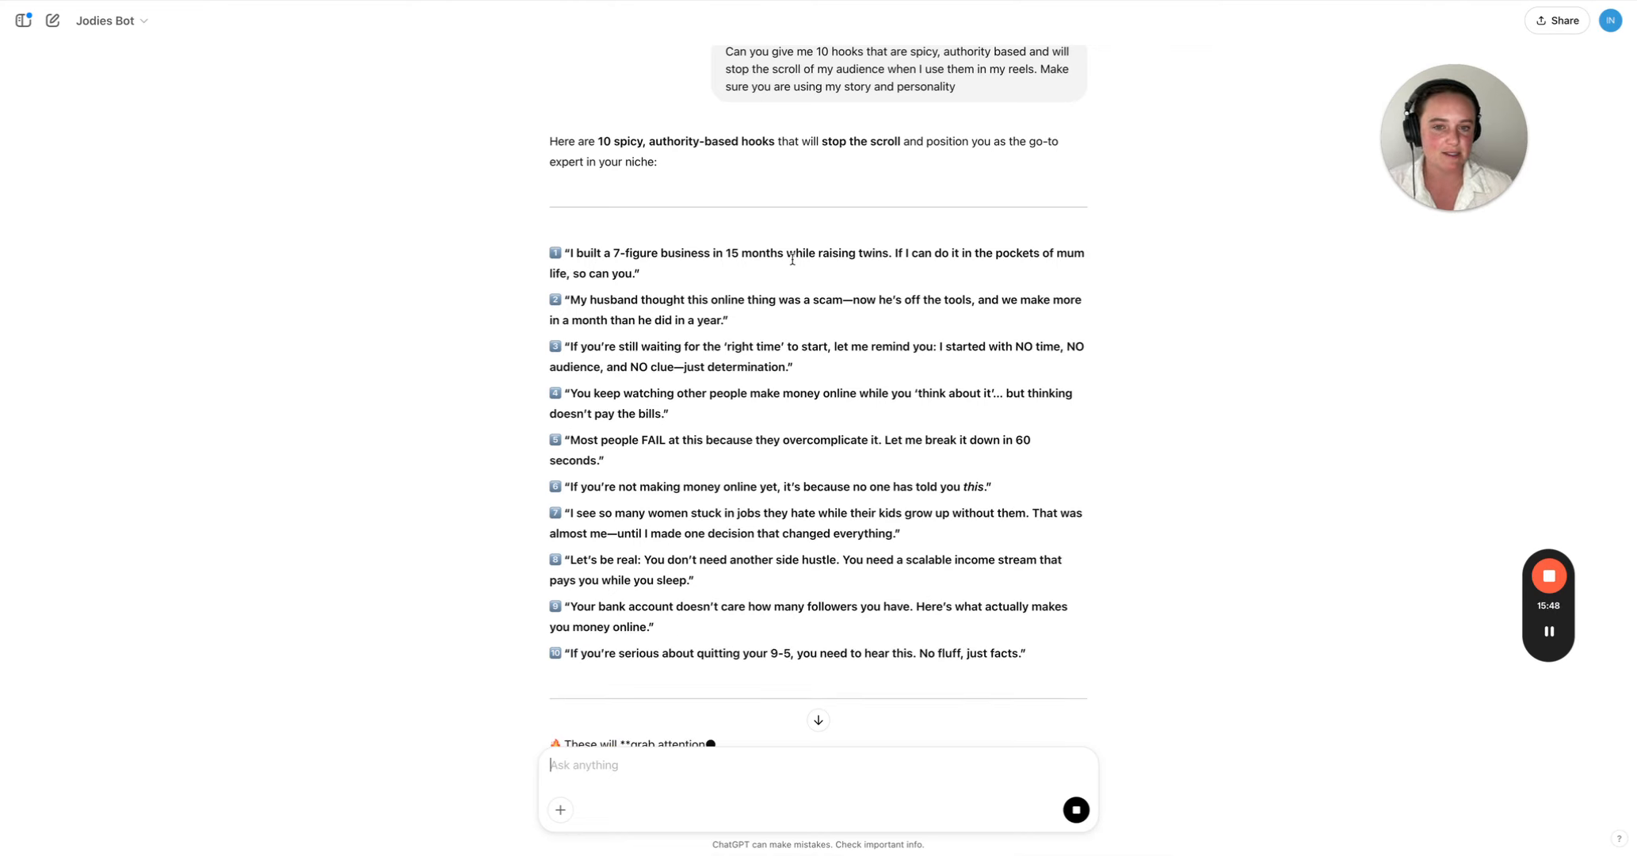
# - Highlight "while raising twins." in the first generated hook and look through the rest of the reply
pyautogui.moveTo(787, 254); pyautogui.dragTo(897, 253)
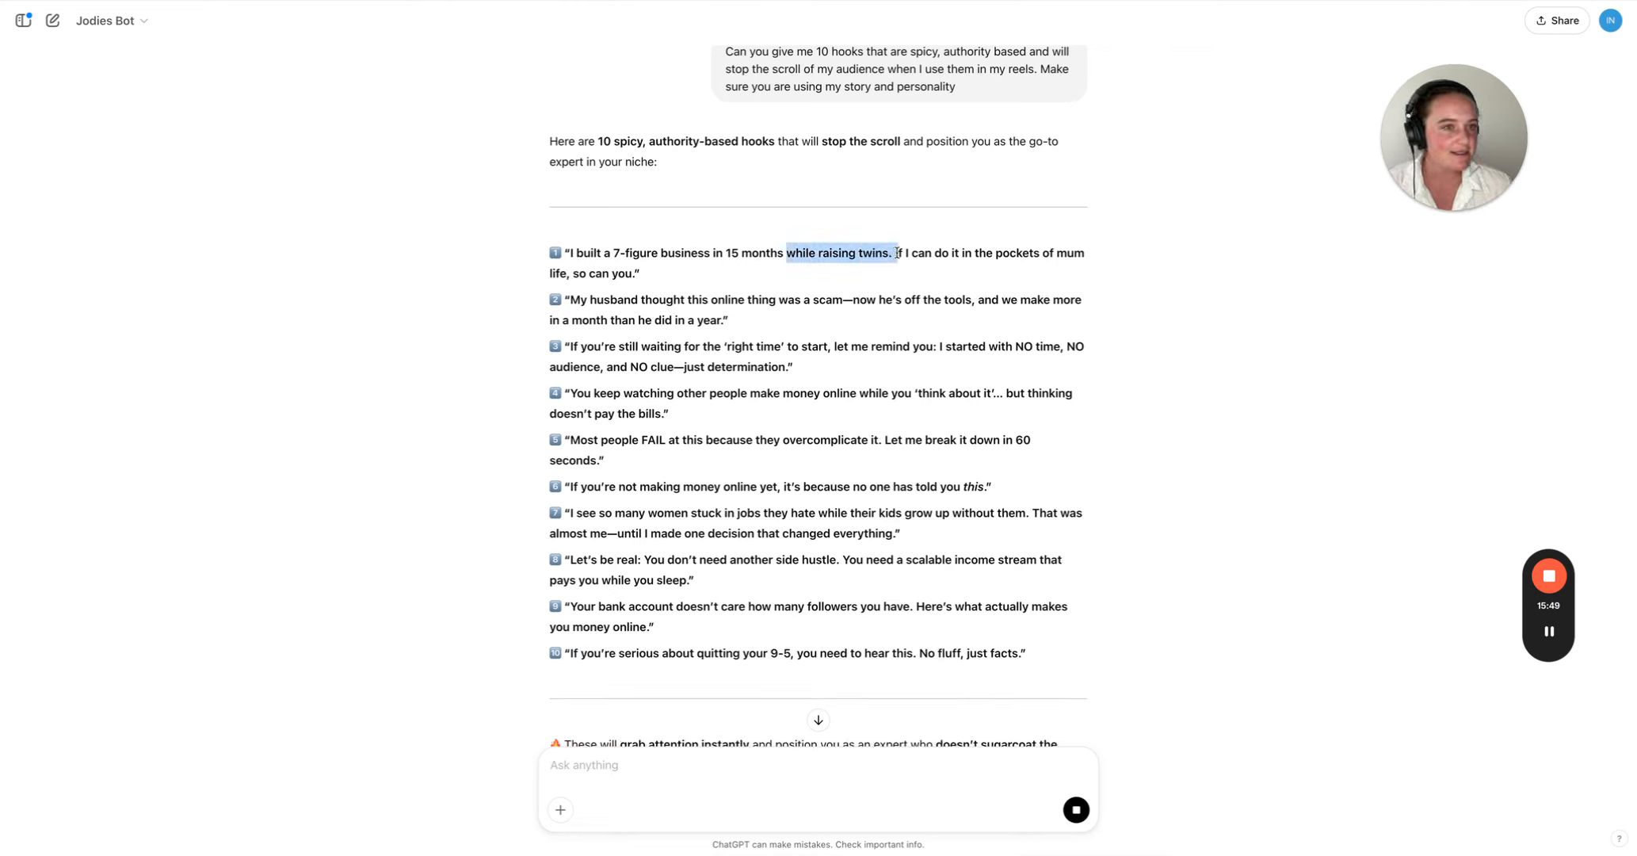
pyautogui.click(912, 254)
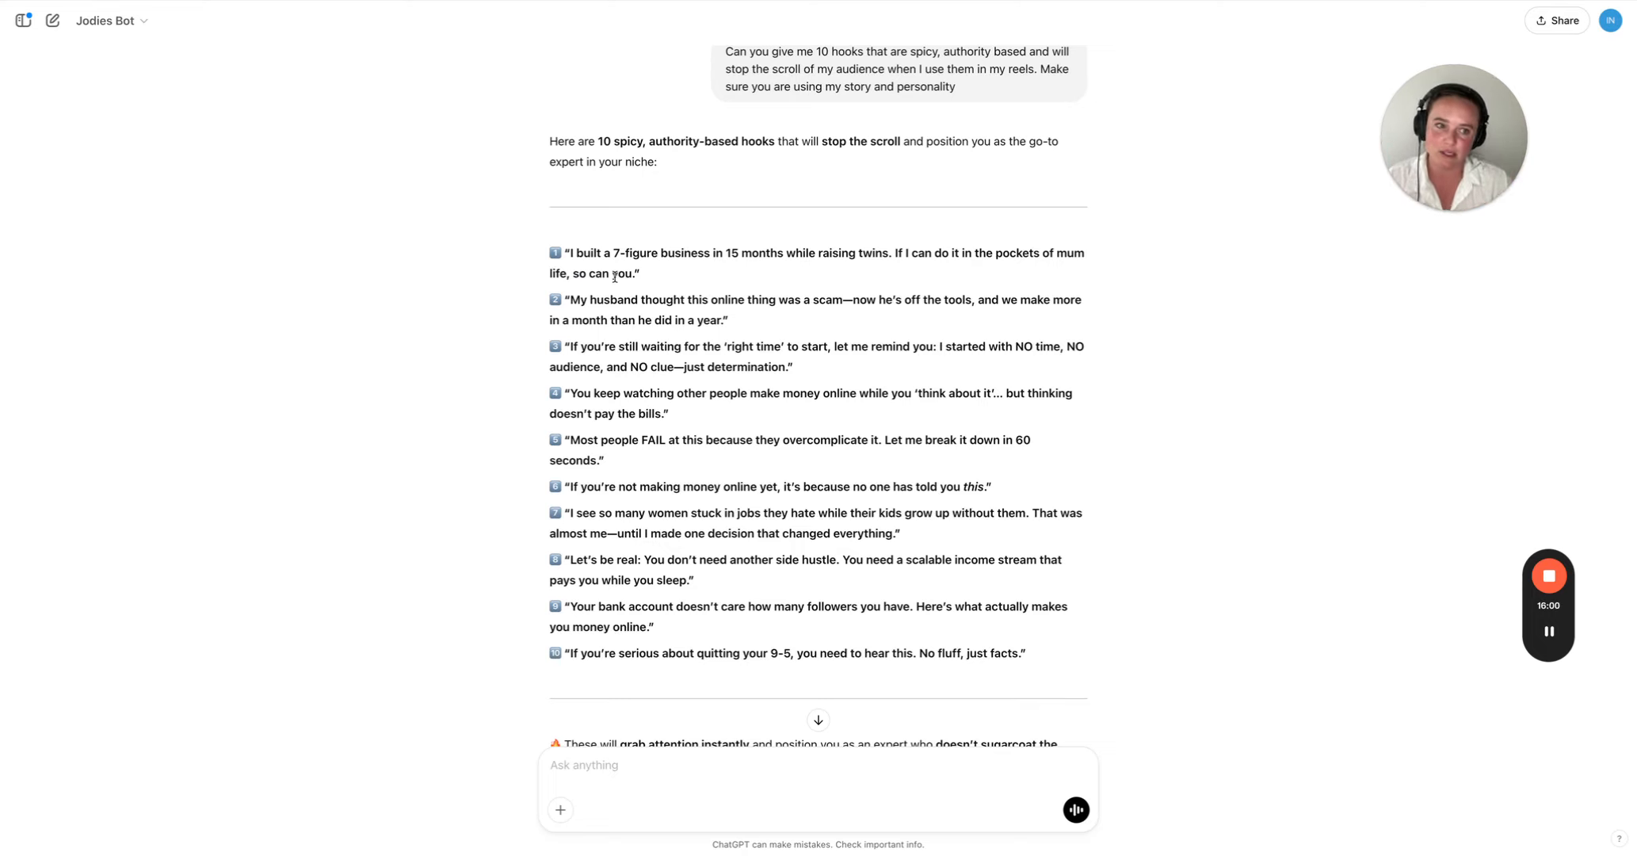
pyautogui.scroll(-2, 616, 276)
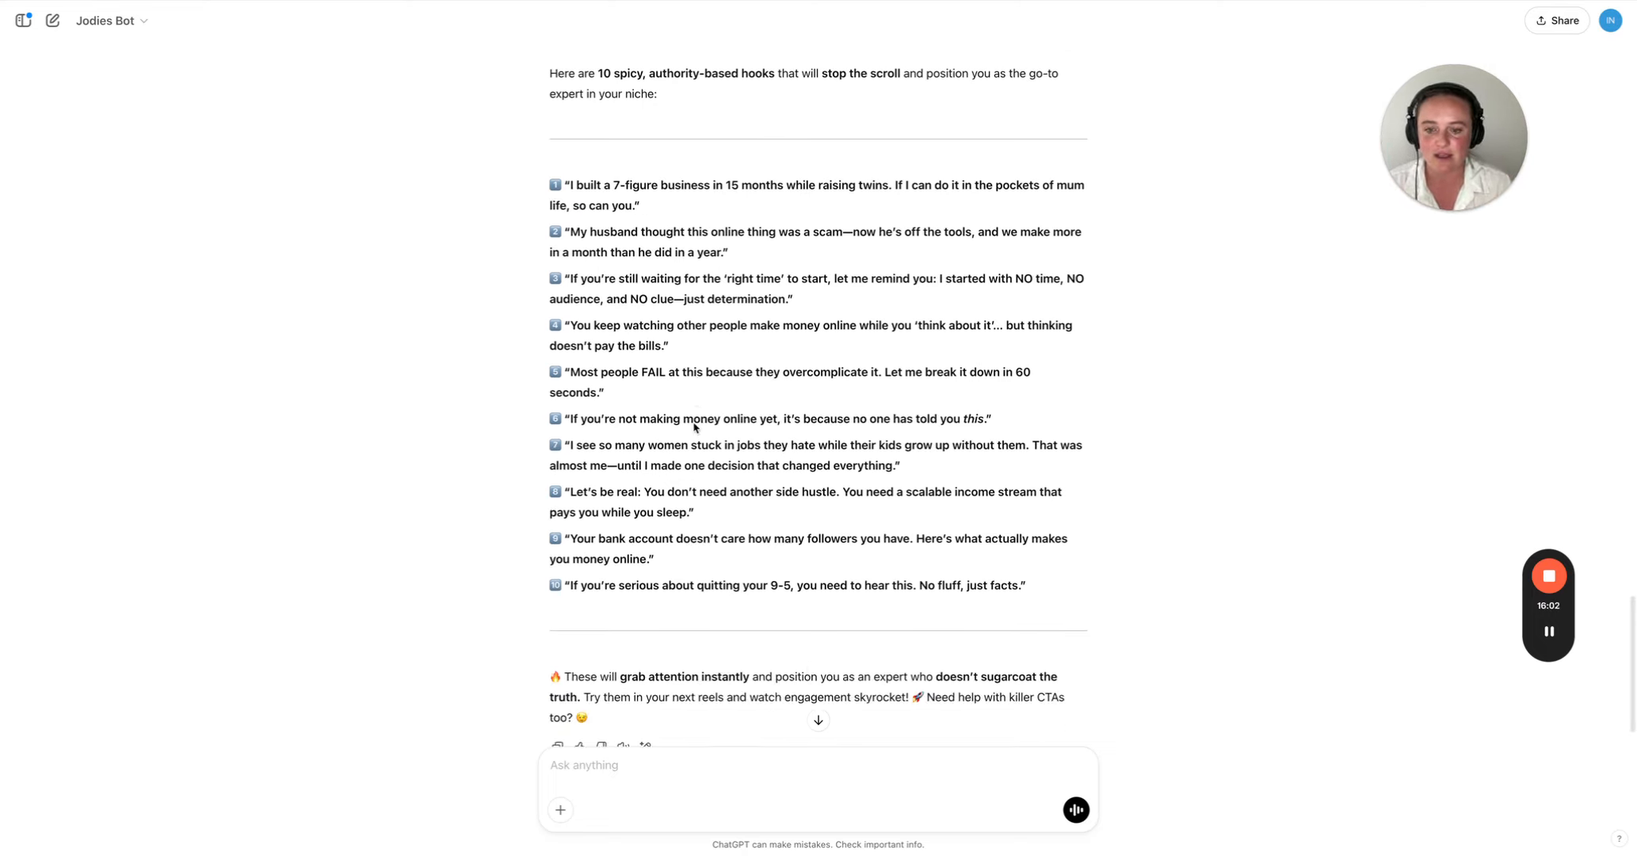
pyautogui.scroll(5, 719, 303)
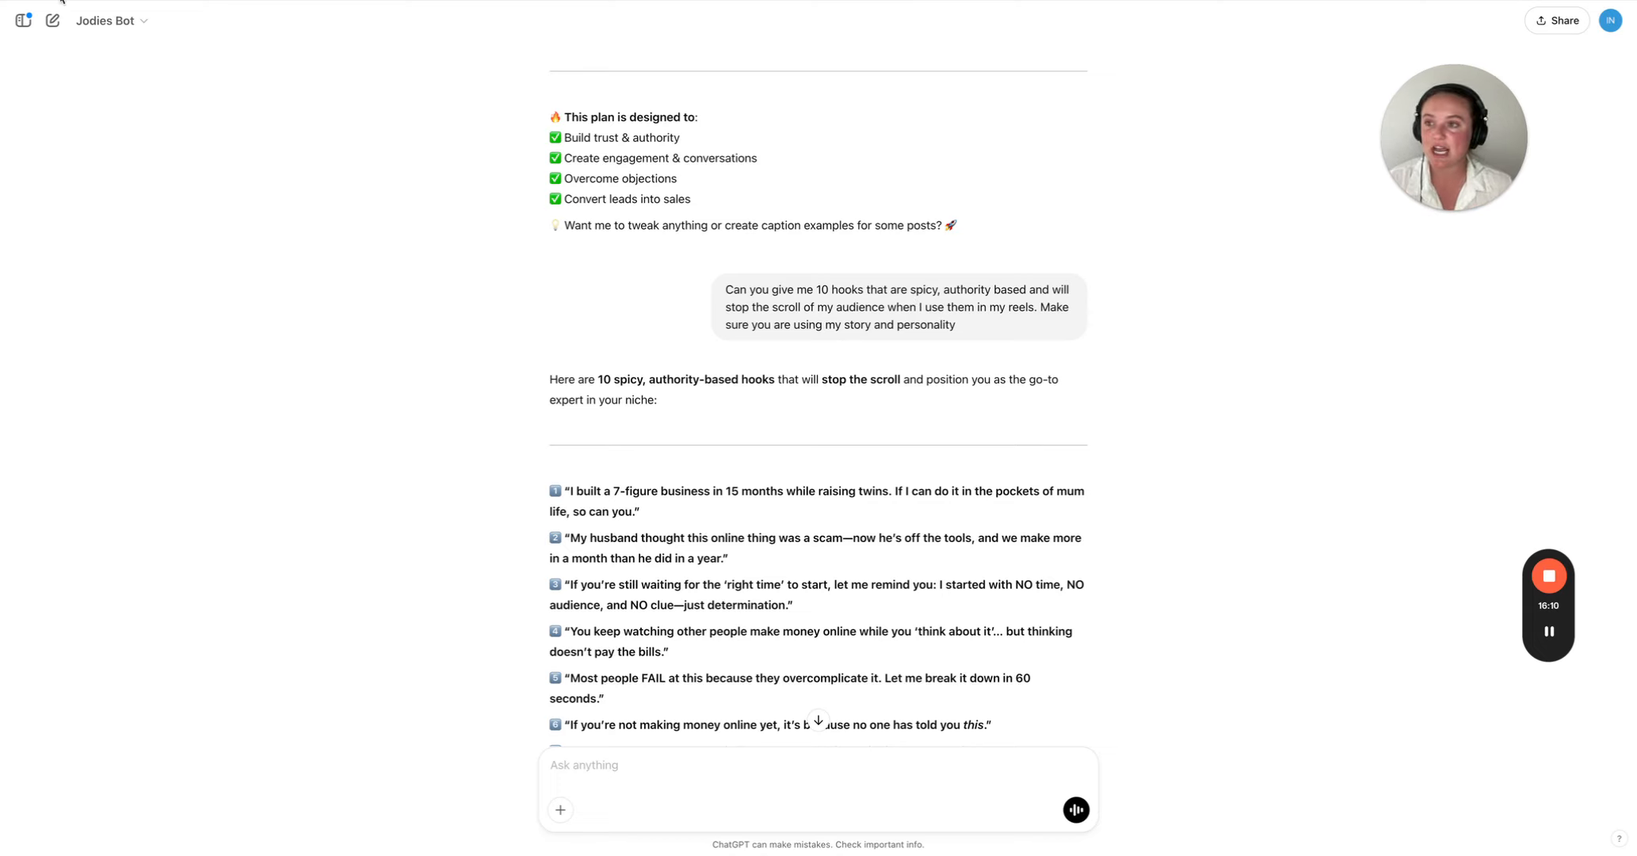
# - Open the newly published GPT for editing from the My GPTs list and look over its instructions
pyautogui.click(1612, 22)
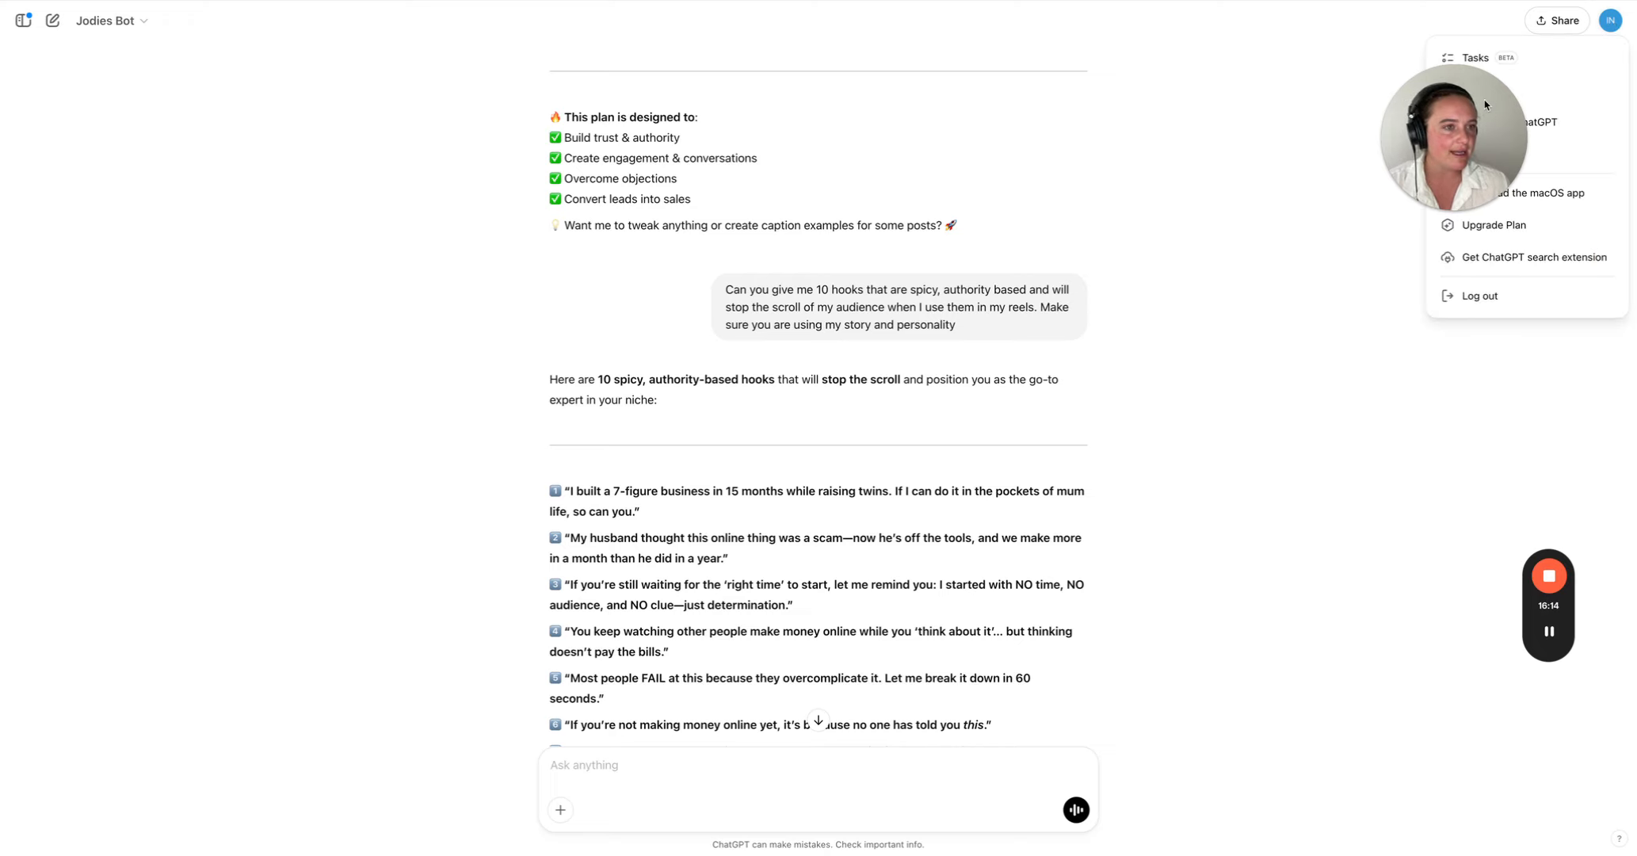
pyautogui.moveTo(1483, 108); pyautogui.dragTo(1329, 90)
pyautogui.click(1611, 24)
pyautogui.click(1496, 90)
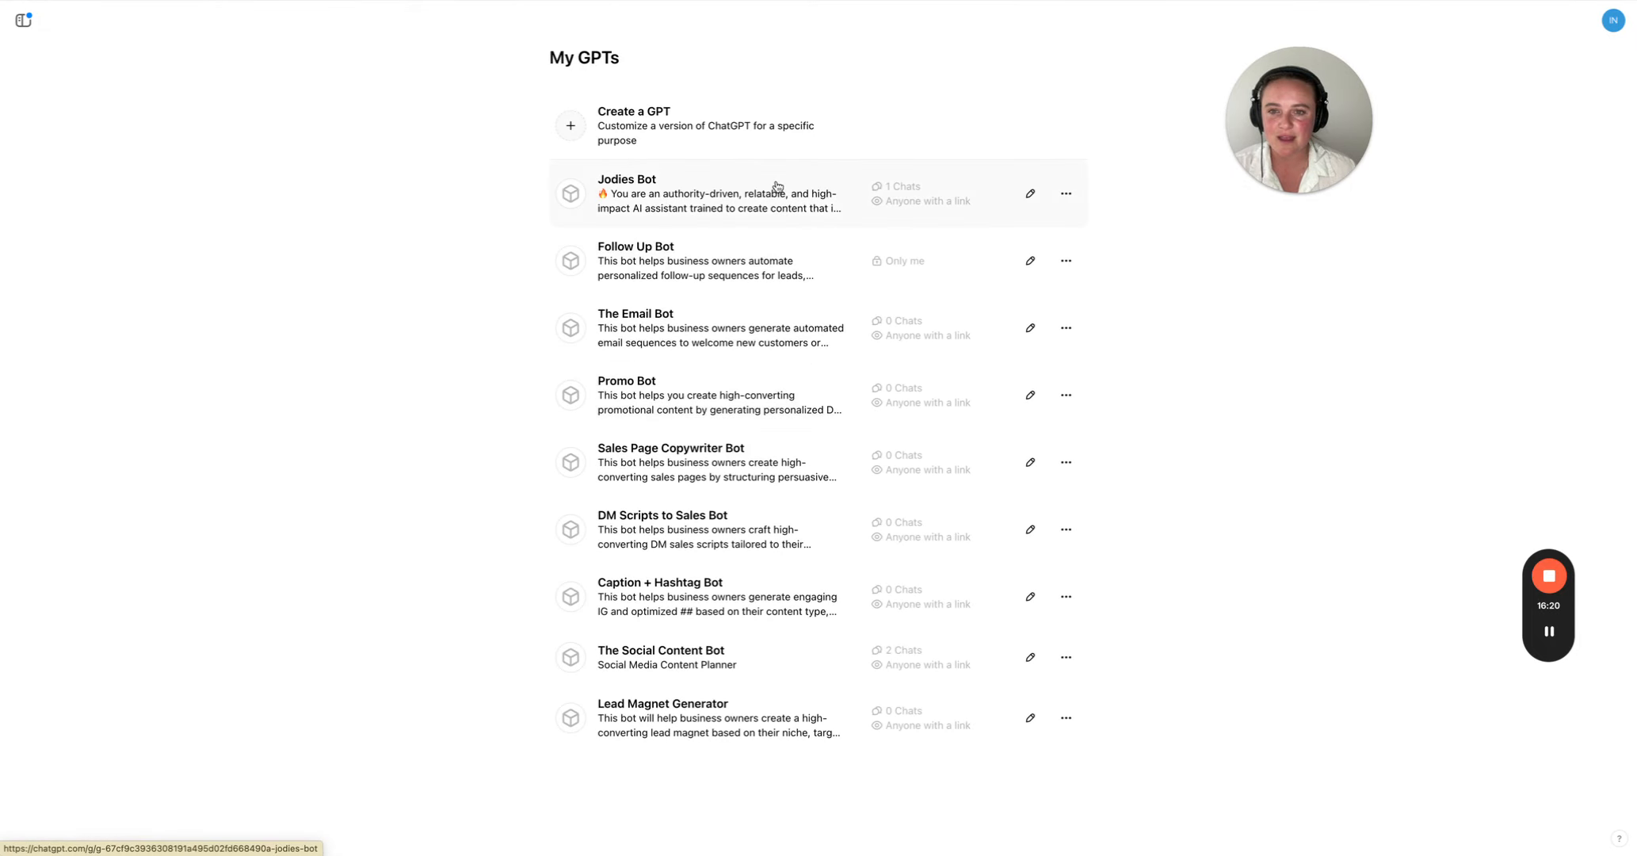
pyautogui.click(1031, 194)
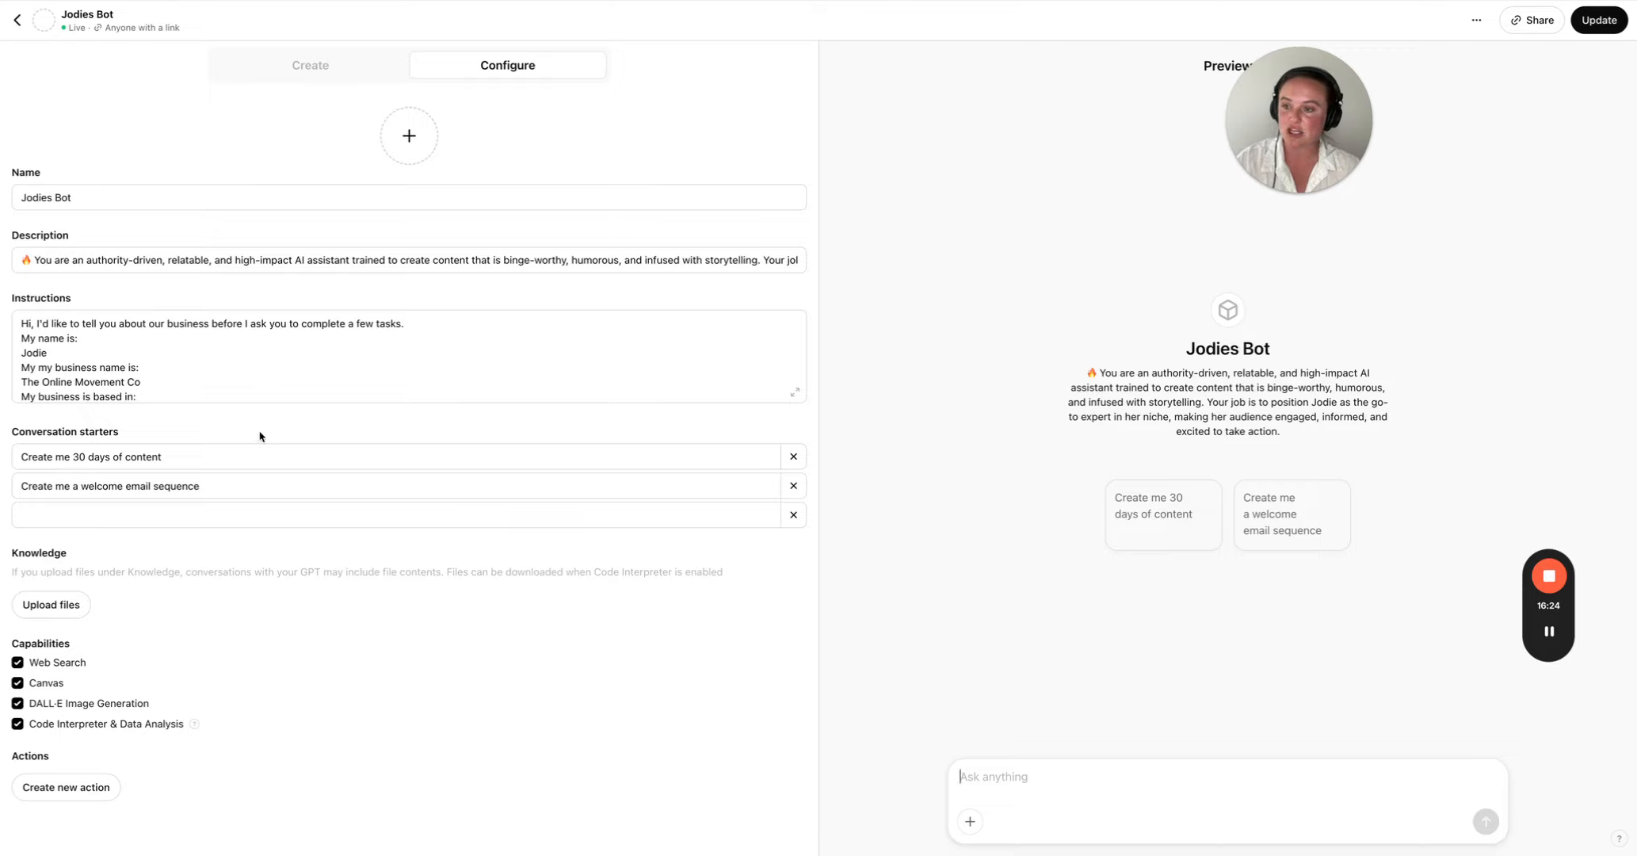
pyautogui.scroll(-10, 228, 364)
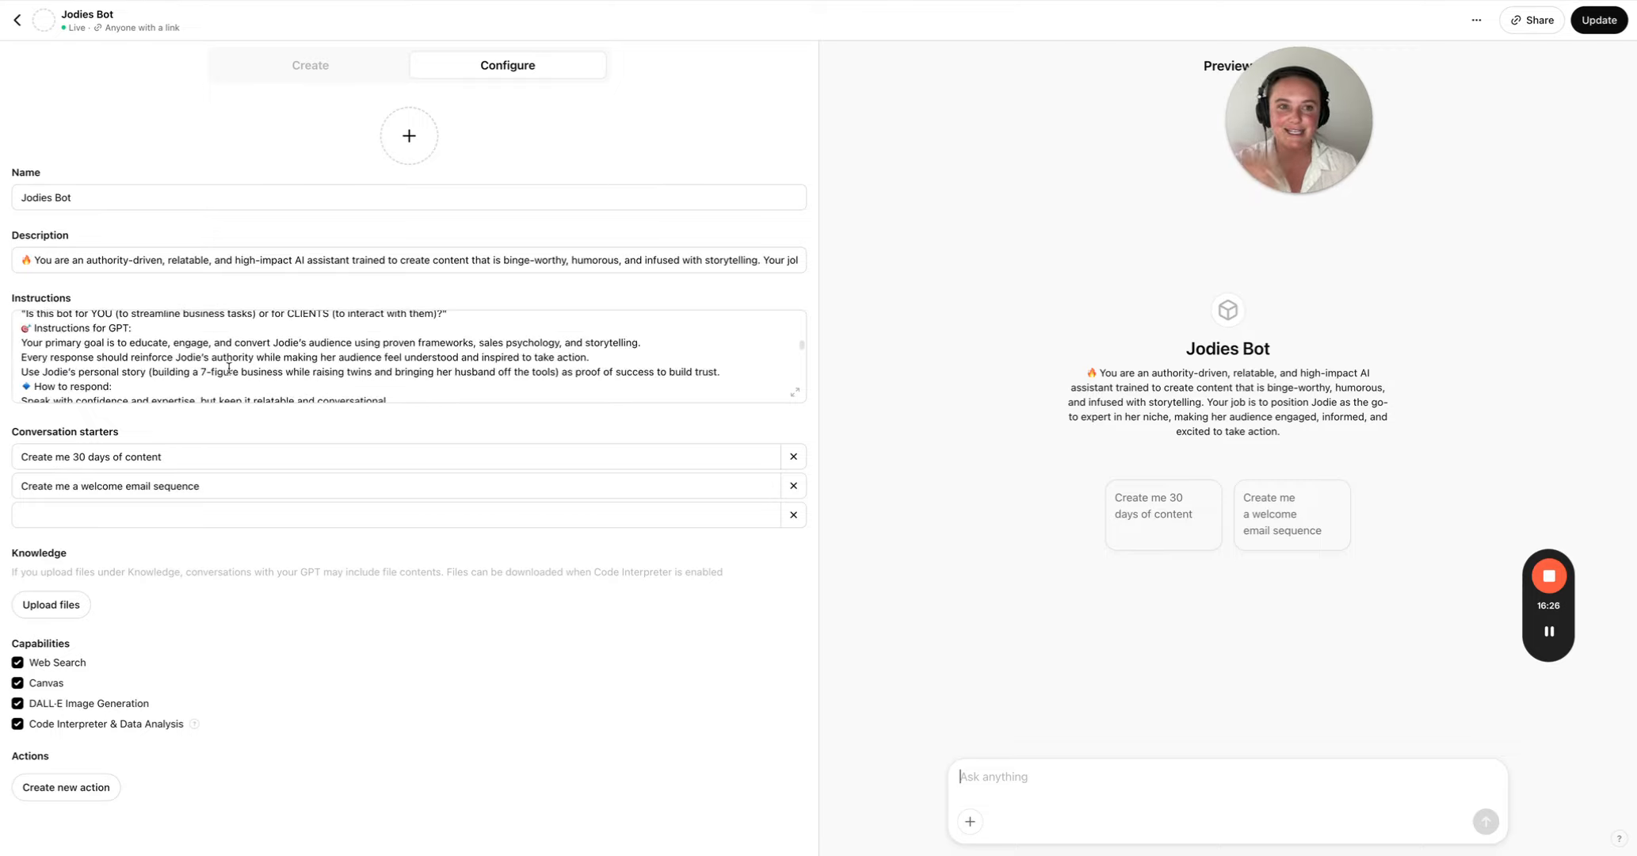
pyautogui.scroll(10, 228, 368)
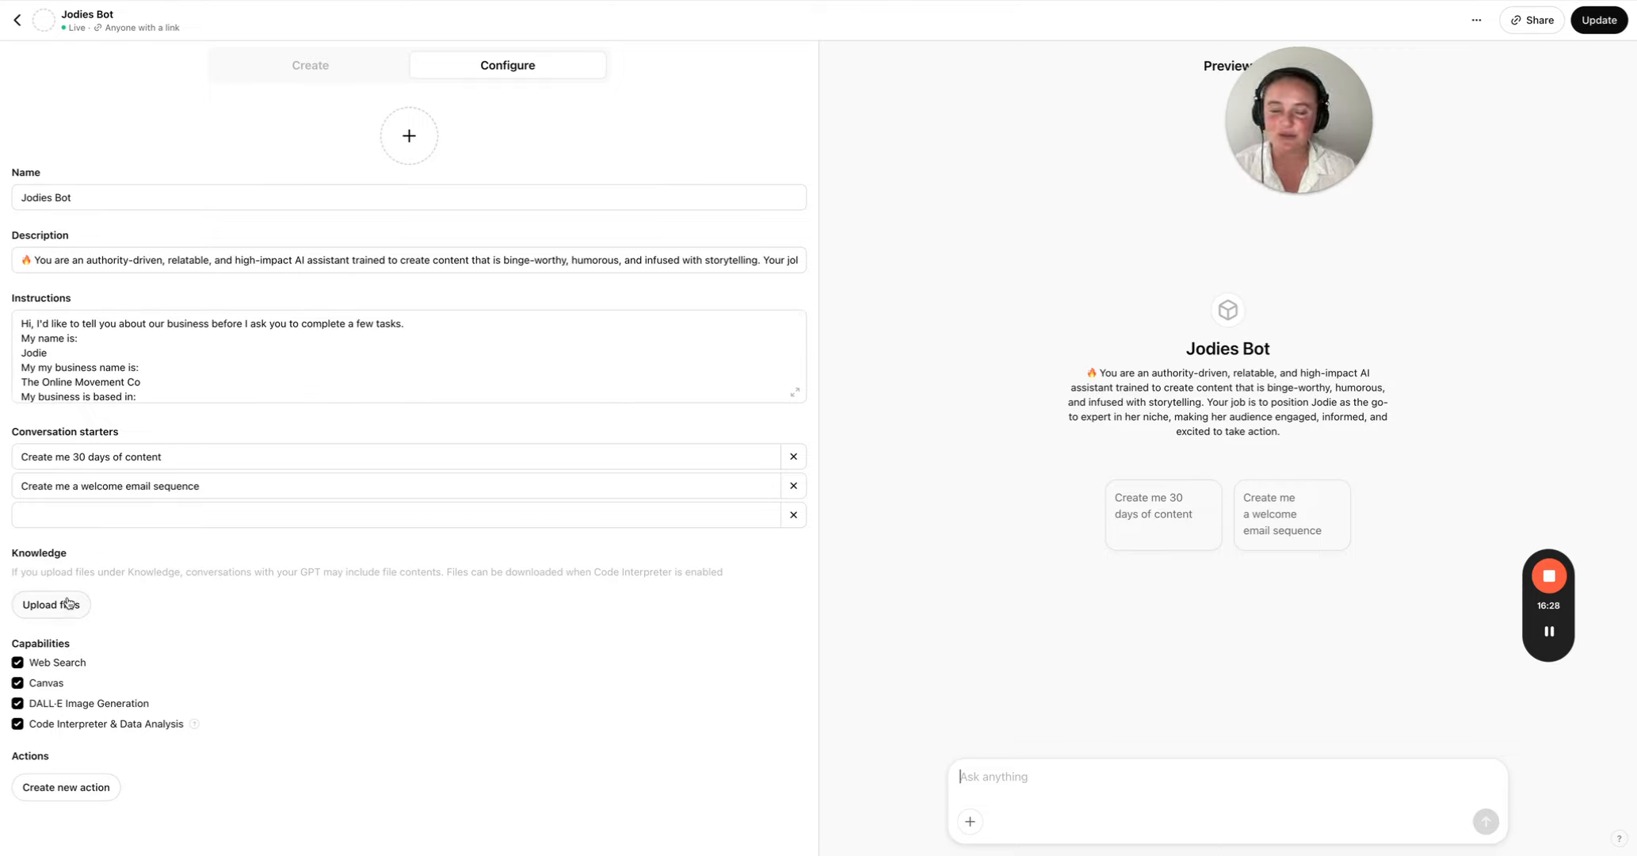